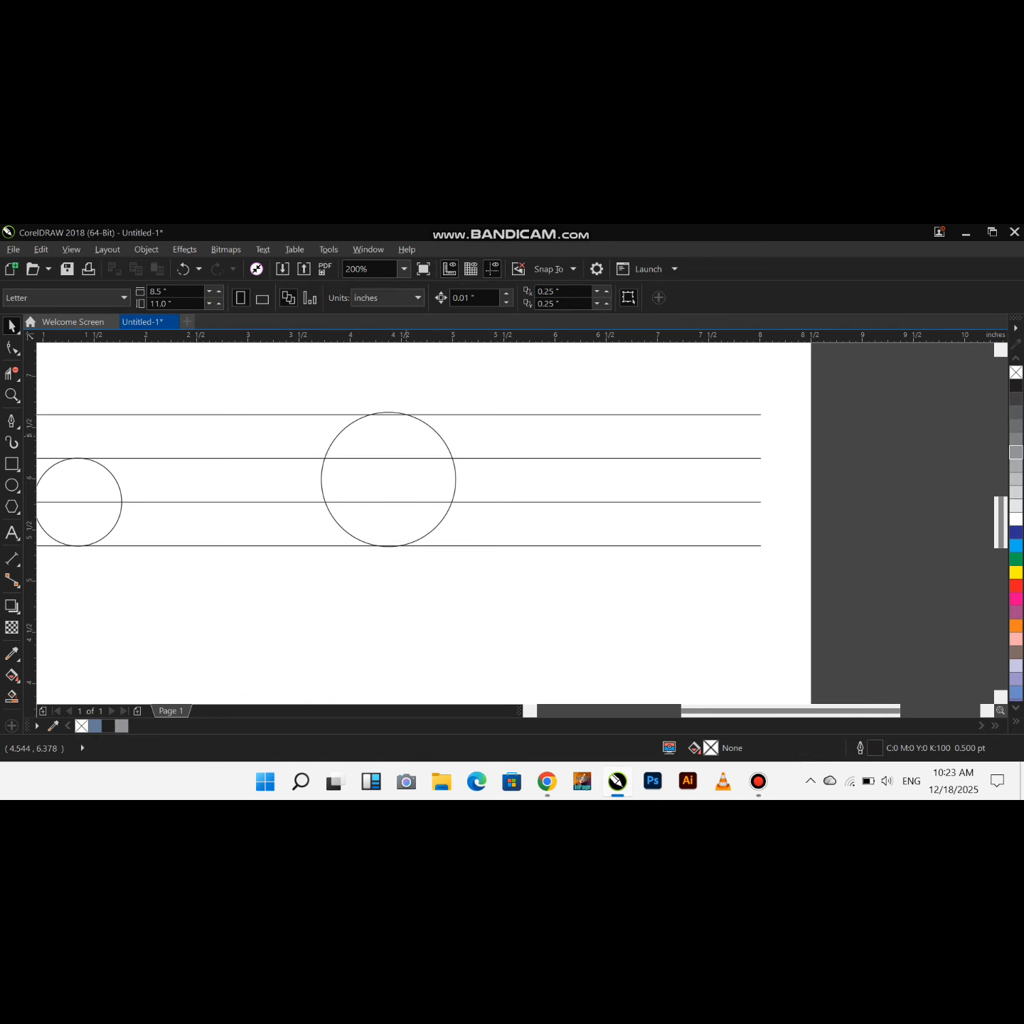
Resize the right circle to about 1.28 inches so that it fits exactly between the uppermost and lowest horizontal lines
{"action": "left_click", "coordinate": [434, 431]}
{"action": "left_click_drag", "start_coordinate": [459, 406], "coordinate": [456, 410]}
{"action": "scroll", "coordinate": [413, 547], "scroll_direction": "up", "scroll_amount": 1}
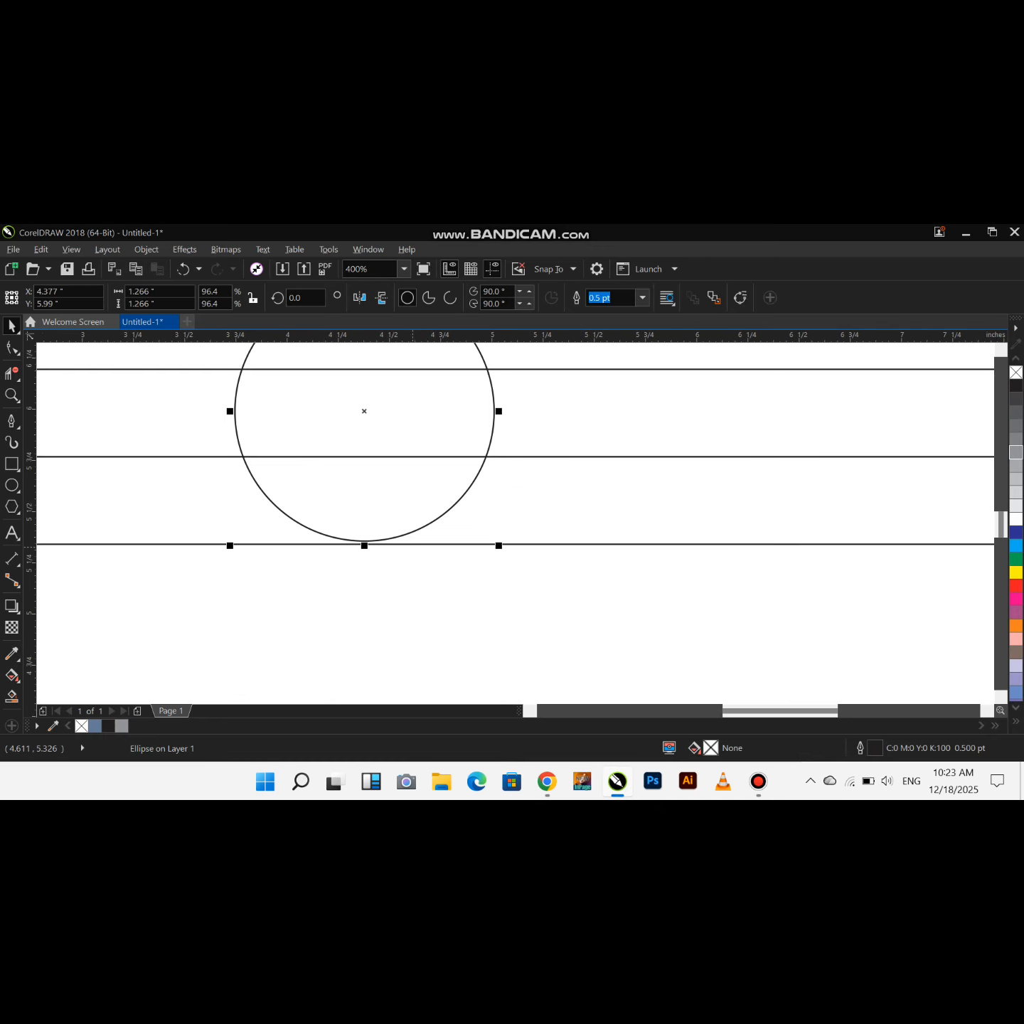
{"action": "left_click_drag", "start_coordinate": [498, 545], "coordinate": [495, 544]}
{"action": "scroll", "coordinate": [406, 563], "scroll_direction": "down", "scroll_amount": 1}
{"action": "scroll", "coordinate": [392, 422], "scroll_direction": "up", "scroll_amount": 1}
{"action": "scroll", "coordinate": [391, 422], "scroll_direction": "down", "scroll_amount": 1}
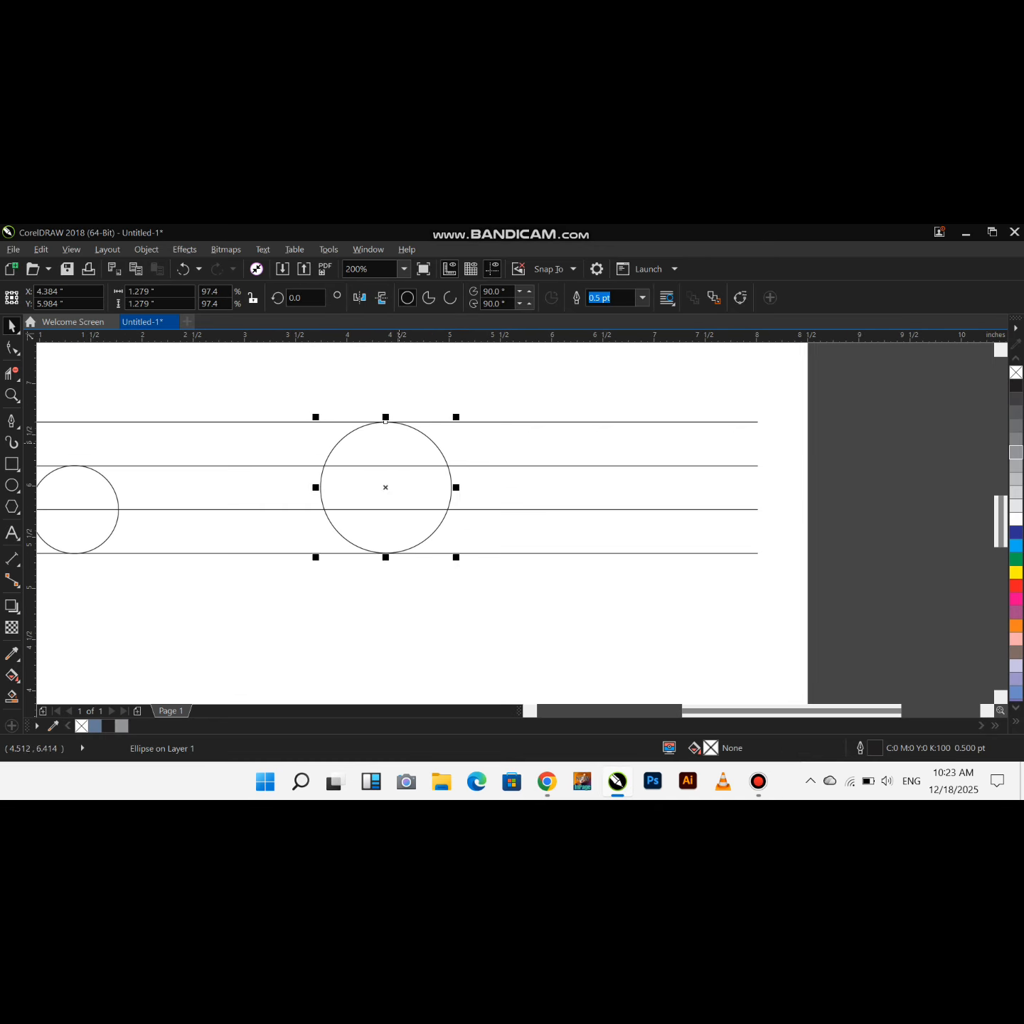
{"action": "scroll", "coordinate": [401, 445], "scroll_direction": "down", "scroll_amount": 1}
{"action": "left_click_drag", "start_coordinate": [431, 428], "coordinate": [448, 413]}
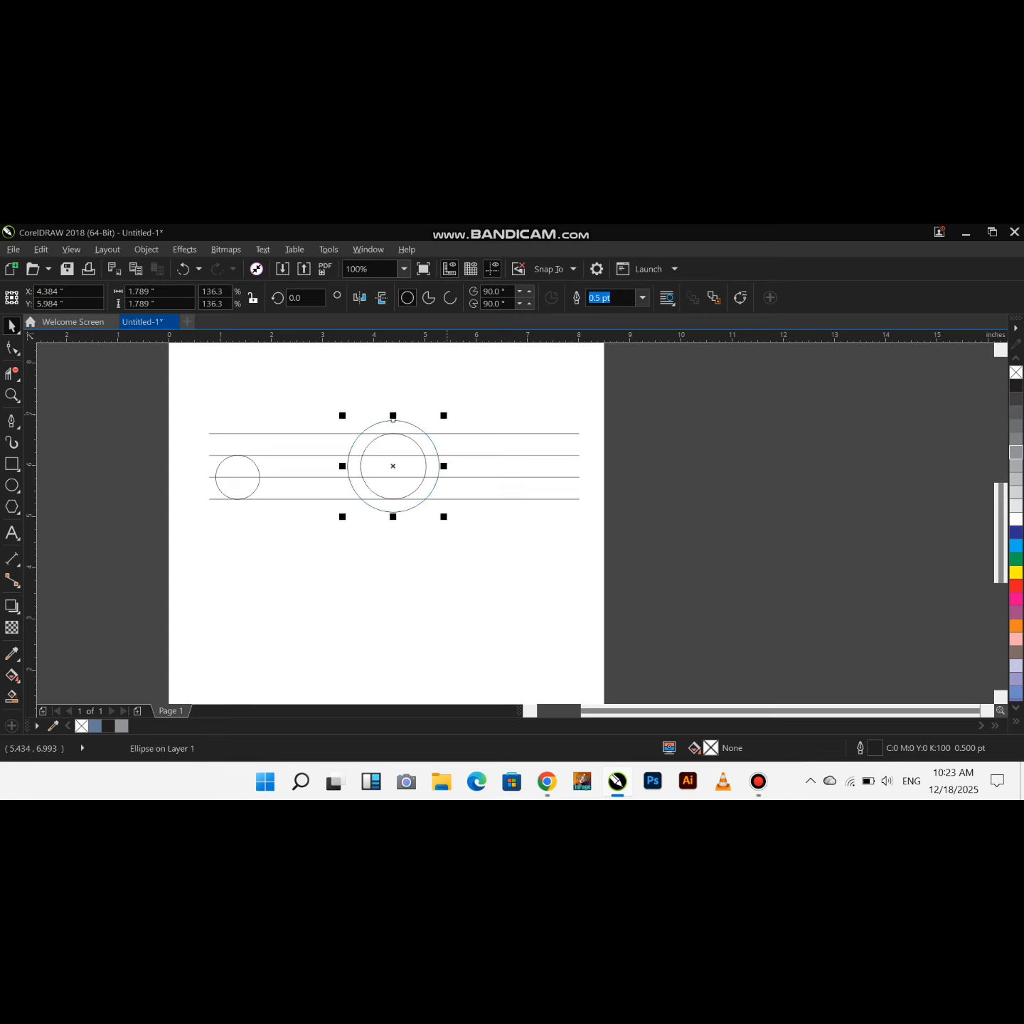
{"action": "key", "text": "ctrl+z"}
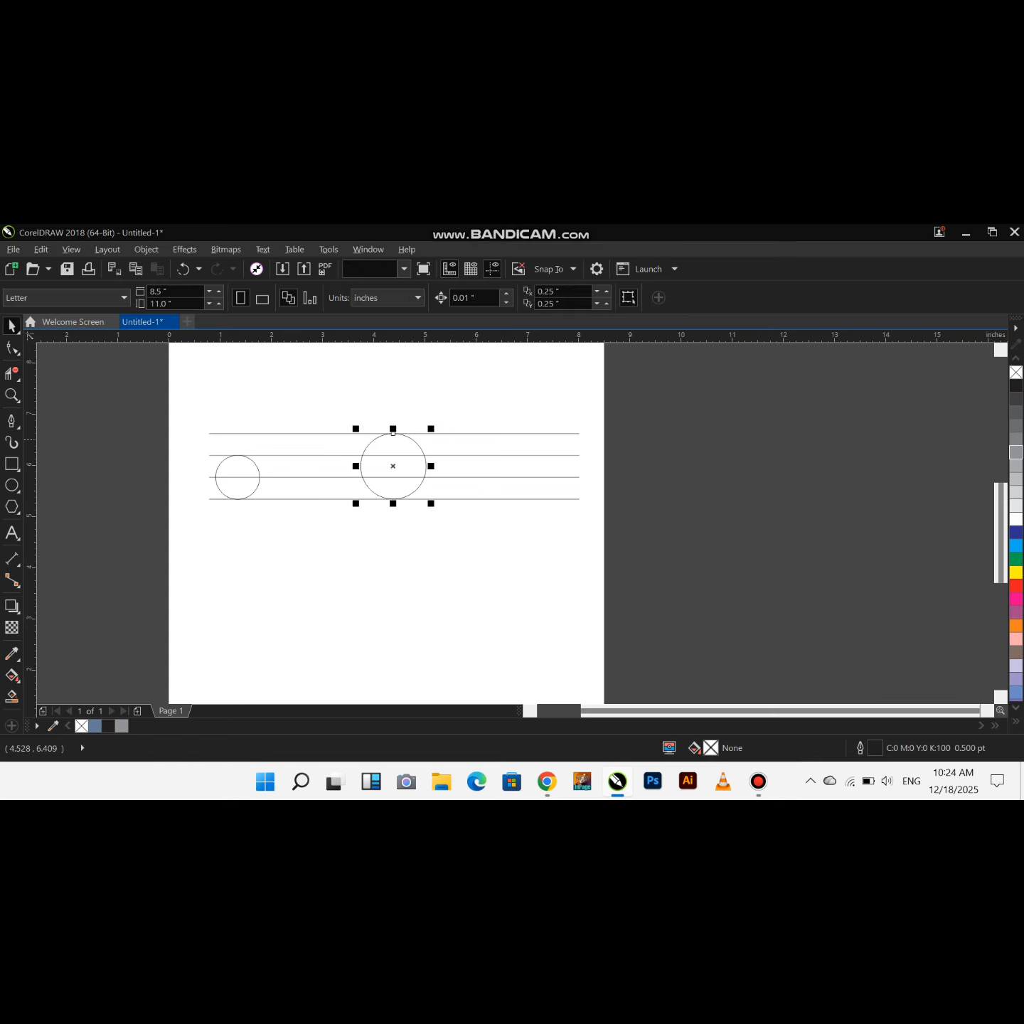
Enlarge the circle to about 1.66 inches and move it up so that it rests on the lowest horizontal line
{"action": "left_click_drag", "start_coordinate": [430, 428], "coordinate": [440, 419]}
{"action": "left_click_drag", "start_coordinate": [393, 465], "coordinate": [394, 457]}
{"action": "scroll", "coordinate": [394, 456], "scroll_direction": "up", "scroll_amount": 1}
{"action": "key", "text": "Up"}
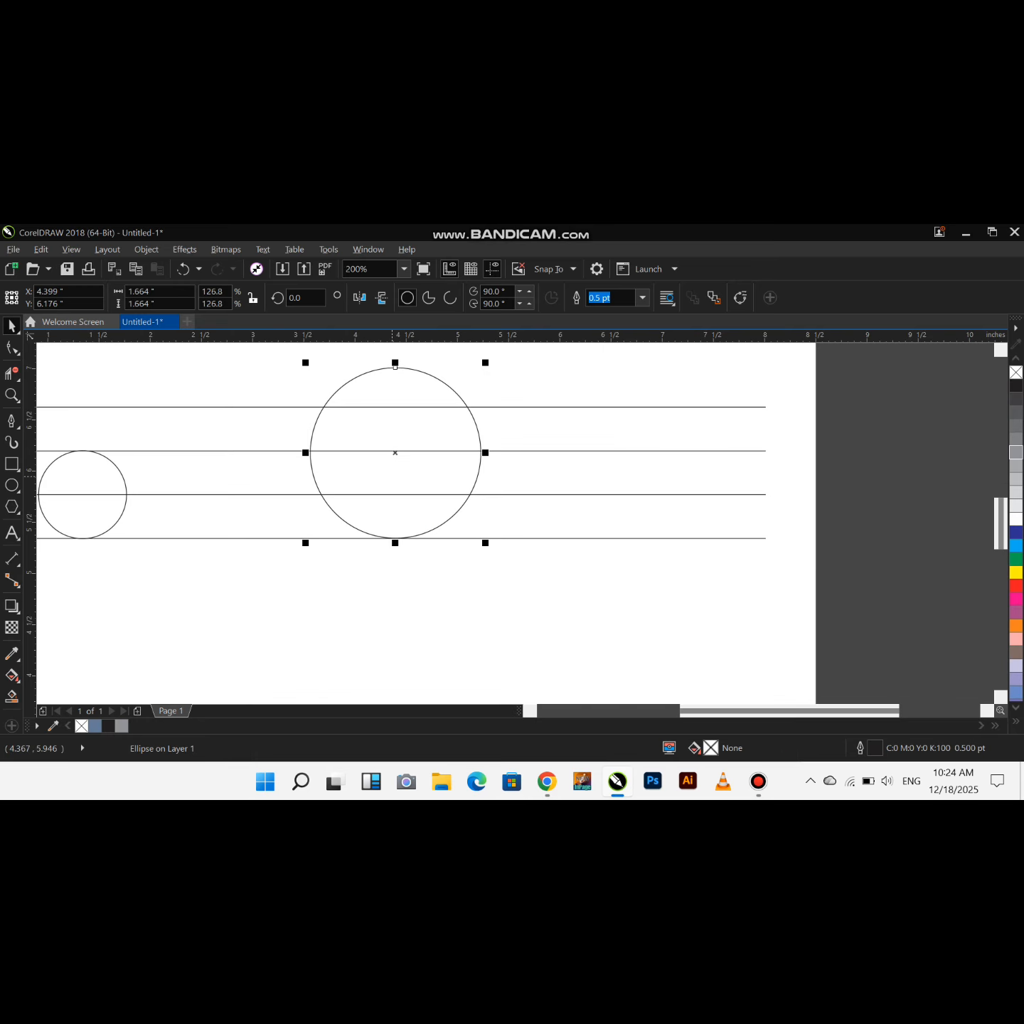
{"action": "left_click", "coordinate": [374, 462]}
Make two larger concentric copies of the circle, one slightly bigger and an outer one about 3.13 inches wide
{"action": "left_click", "coordinate": [379, 536]}
{"action": "left_click_drag", "start_coordinate": [485, 361], "coordinate": [497, 359]}
{"action": "right_click", "coordinate": [497, 358]}
{"action": "scroll", "coordinate": [352, 507], "scroll_direction": "down", "scroll_amount": 1}
{"action": "left_click_drag", "start_coordinate": [429, 450], "coordinate": [454, 411]}
{"action": "left_click", "coordinate": [427, 598]}
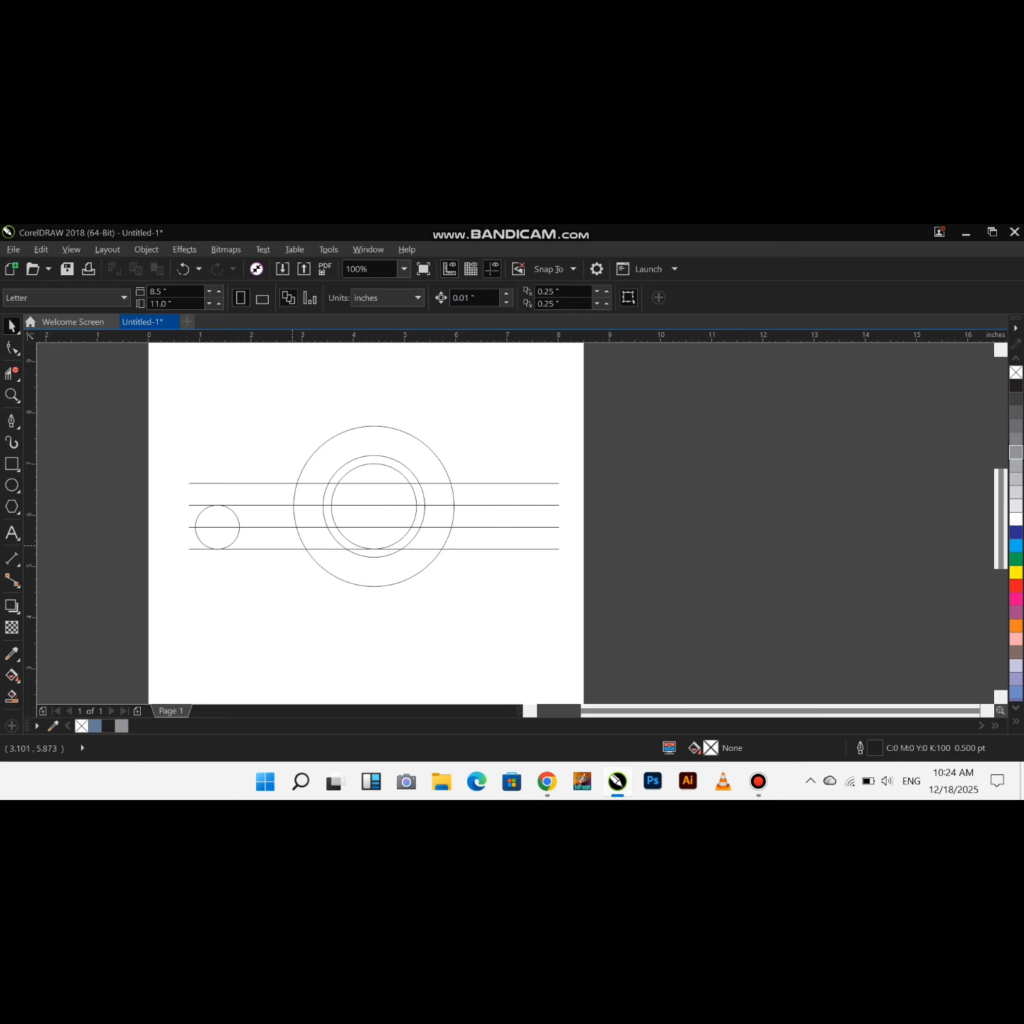
Place a horizontal guideline at the top of the outermost concentric circle
{"action": "scroll", "coordinate": [236, 498], "scroll_direction": "up", "scroll_amount": 1}
{"action": "scroll", "coordinate": [236, 498], "scroll_direction": "down", "scroll_amount": 1}
{"action": "left_click_drag", "start_coordinate": [469, 334], "coordinate": [477, 425]}
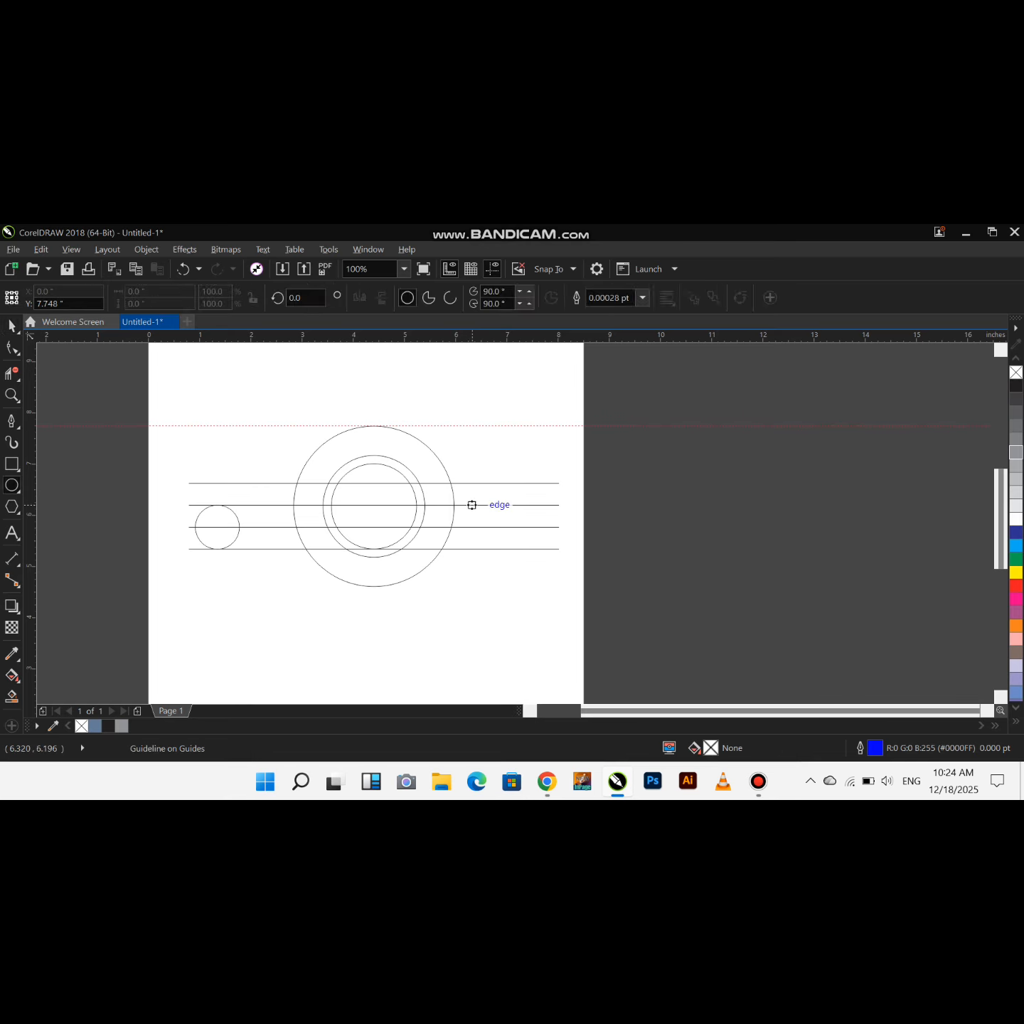
Draw two overlapping circles right of the concentric set, the larger about 2.28 inches, and lower the guideline to their tops
{"action": "mouse_move", "coordinate": [472, 504]}
{"action": "left_mouse_down"}
{"action": "mouse_move", "coordinate": [519, 537]}
{"action": "mouse_move", "coordinate": [469, 479]}
{"action": "left_mouse_up"}
{"action": "key", "text": "space"}
{"action": "scroll", "coordinate": [451, 487], "scroll_direction": "up", "scroll_amount": 2}
{"action": "left_click_drag", "start_coordinate": [527, 457], "coordinate": [524, 458]}
{"action": "scroll", "coordinate": [410, 472], "scroll_direction": "down", "scroll_amount": 2}
{"action": "left_click", "coordinate": [630, 420]}
{"action": "left_click_drag", "start_coordinate": [632, 416], "coordinate": [633, 422]}
Place a copy of the 2.28-inch circle on the left side of the concentric circles, between the guideline and the lowest line
{"action": "left_click", "coordinate": [471, 504]}
{"action": "left_click_drag", "start_coordinate": [490, 521], "coordinate": [288, 516]}
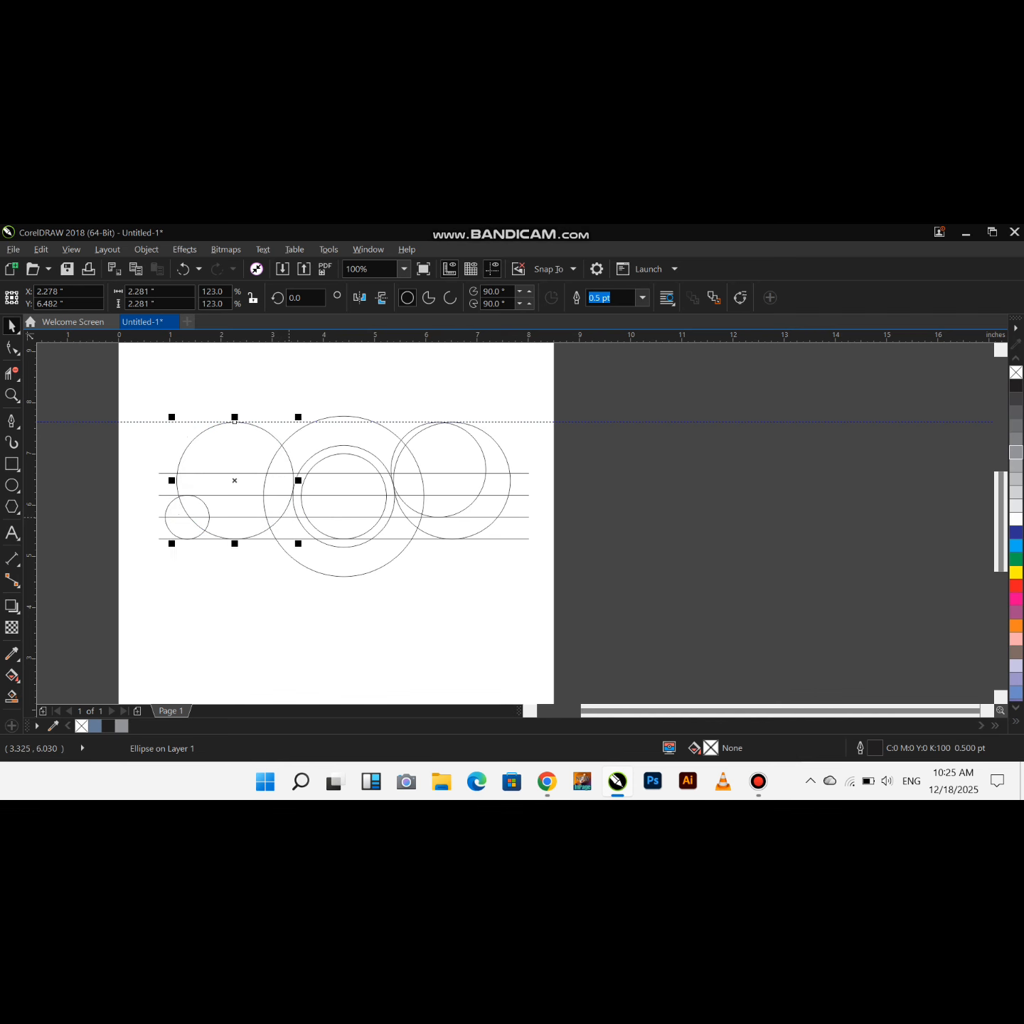
{"action": "key", "text": "Escape"}
Draw a circle about 0.82 inch wide inside the right part of the large left circle
{"action": "scroll", "coordinate": [276, 471], "scroll_direction": "up", "scroll_amount": 2}
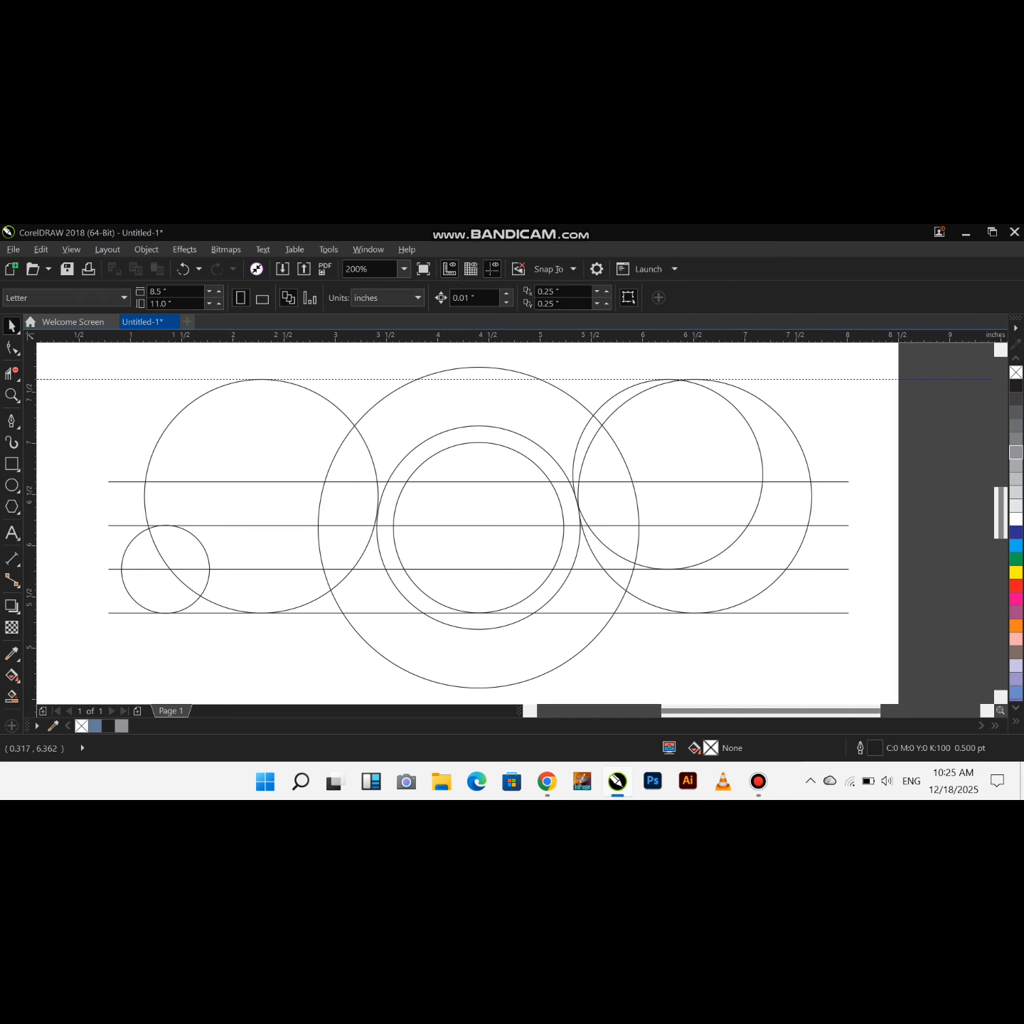
{"action": "key", "text": "F6"}
{"action": "mouse_move", "coordinate": [302, 502]}
{"action": "left_mouse_down"}
{"action": "mouse_move", "coordinate": [348, 545]}
{"action": "mouse_move", "coordinate": [308, 503]}
{"action": "mouse_move", "coordinate": [320, 503]}
{"action": "left_mouse_up"}
{"action": "key", "text": "ctrl+z"}
{"action": "left_click", "coordinate": [11, 485]}
{"action": "scroll", "coordinate": [358, 516], "scroll_direction": "up", "scroll_amount": 2}
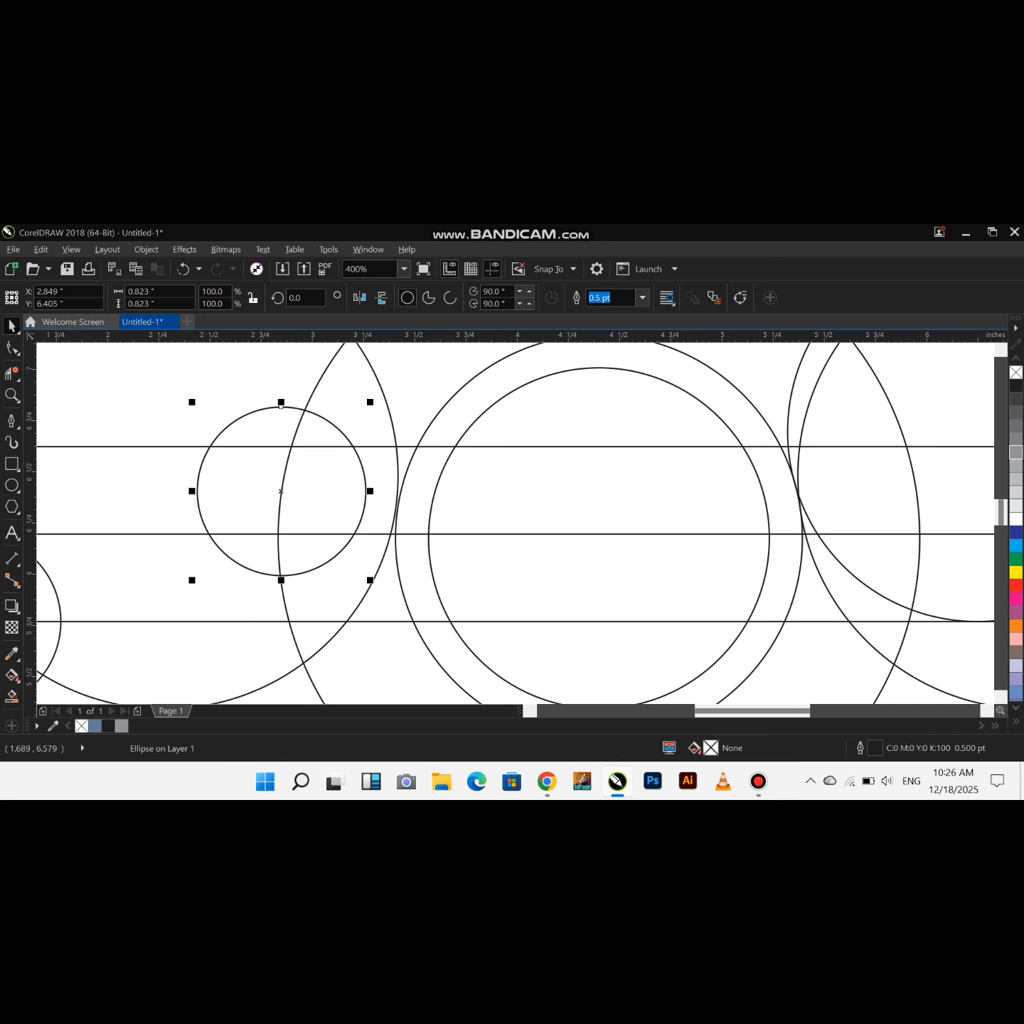
Draw a rectangle about 0.22 × 0.07 inch inside the small circle and fully round its two left corners
{"action": "left_click", "coordinate": [12, 464]}
{"action": "left_click_drag", "start_coordinate": [266, 455], "coordinate": [314, 471]}
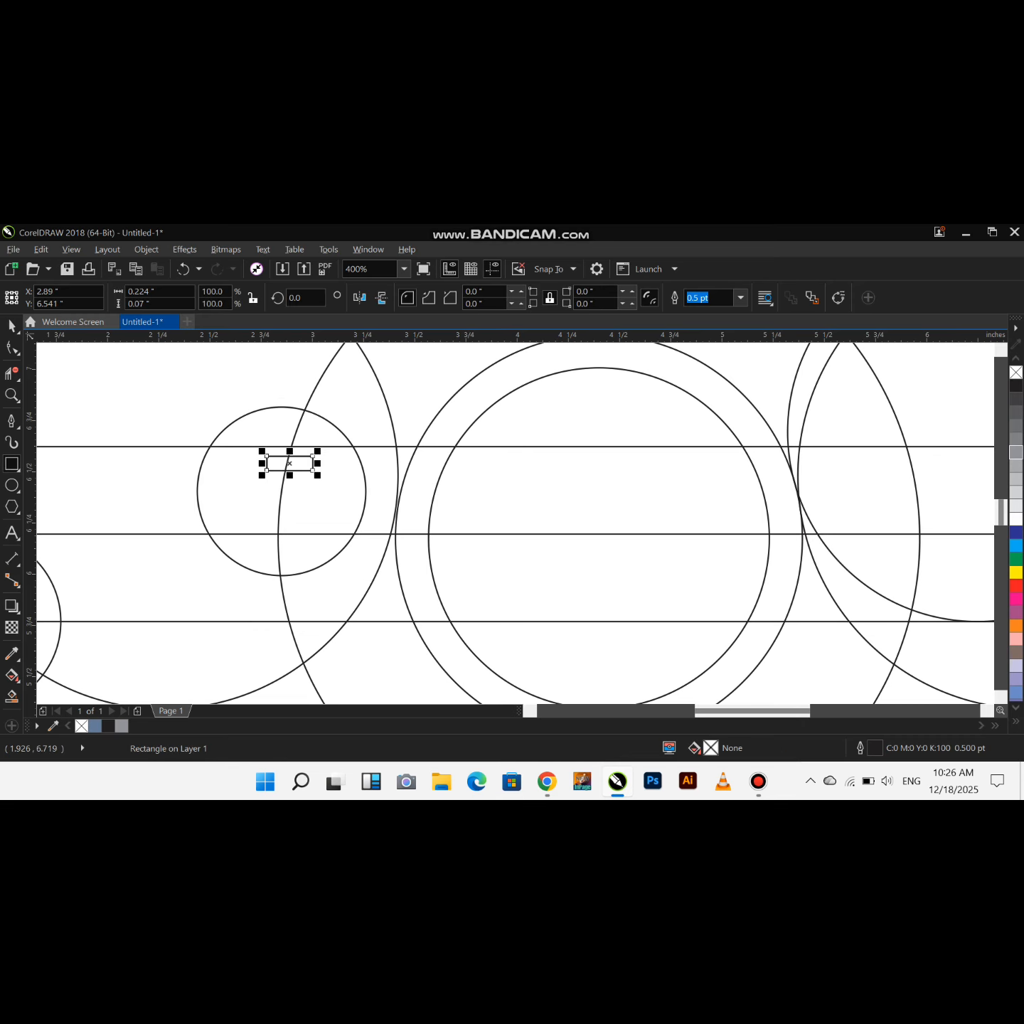
{"action": "key", "text": "F10"}
{"action": "scroll", "coordinate": [286, 472], "scroll_direction": "up", "scroll_amount": 2}
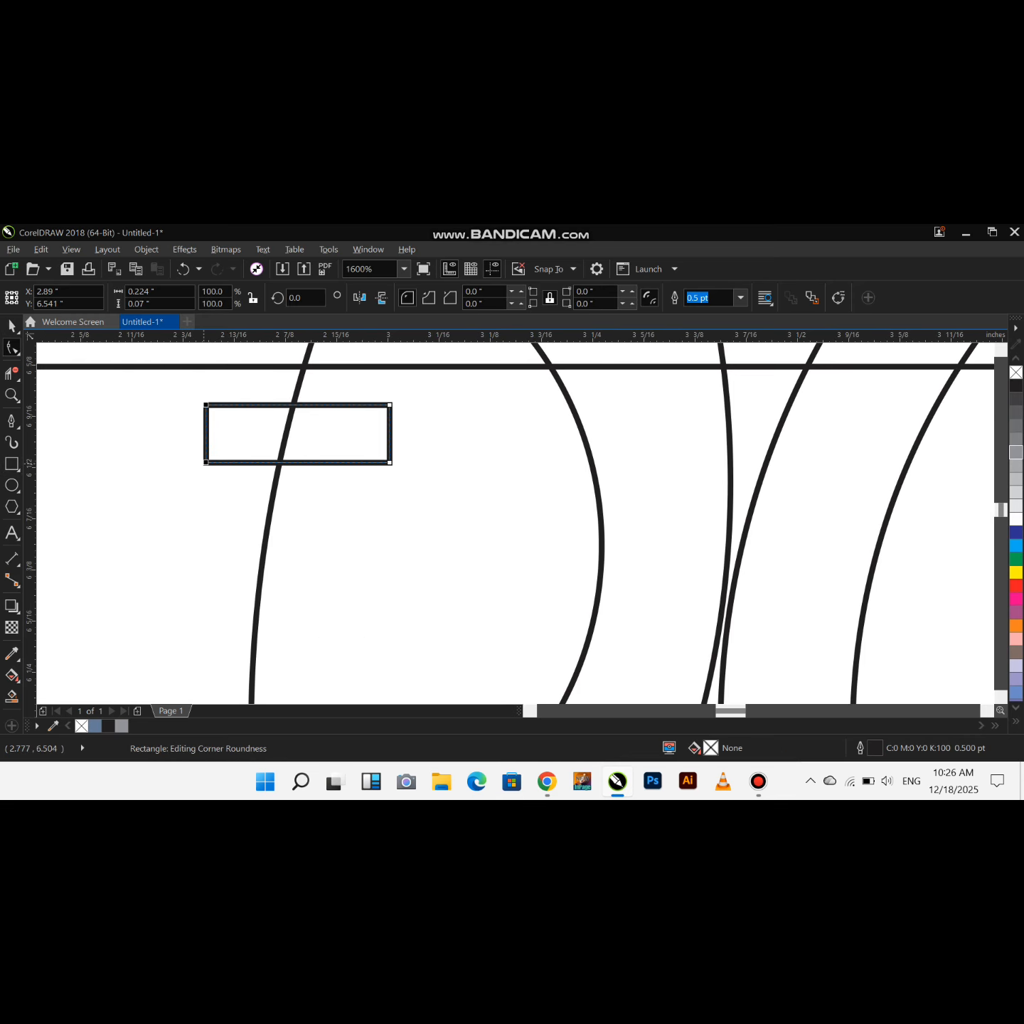
{"action": "left_click_drag", "start_coordinate": [205, 462], "coordinate": [248, 462]}
Stretch the rounded bar to about 0.09 inch high, align it below the uppermost line, and duplicate it above the second line
{"action": "scroll", "coordinate": [410, 505], "scroll_direction": "down", "scroll_amount": 1}
{"action": "left_click", "coordinate": [11, 325]}
{"action": "mouse_move", "coordinate": [354, 469]}
{"action": "left_mouse_down"}
{"action": "mouse_move", "coordinate": [338, 451]}
{"action": "mouse_move", "coordinate": [337, 478]}
{"action": "left_mouse_up"}
{"action": "left_click_drag", "start_coordinate": [338, 569], "coordinate": [338, 592]}
{"action": "right_click", "coordinate": [338, 592]}
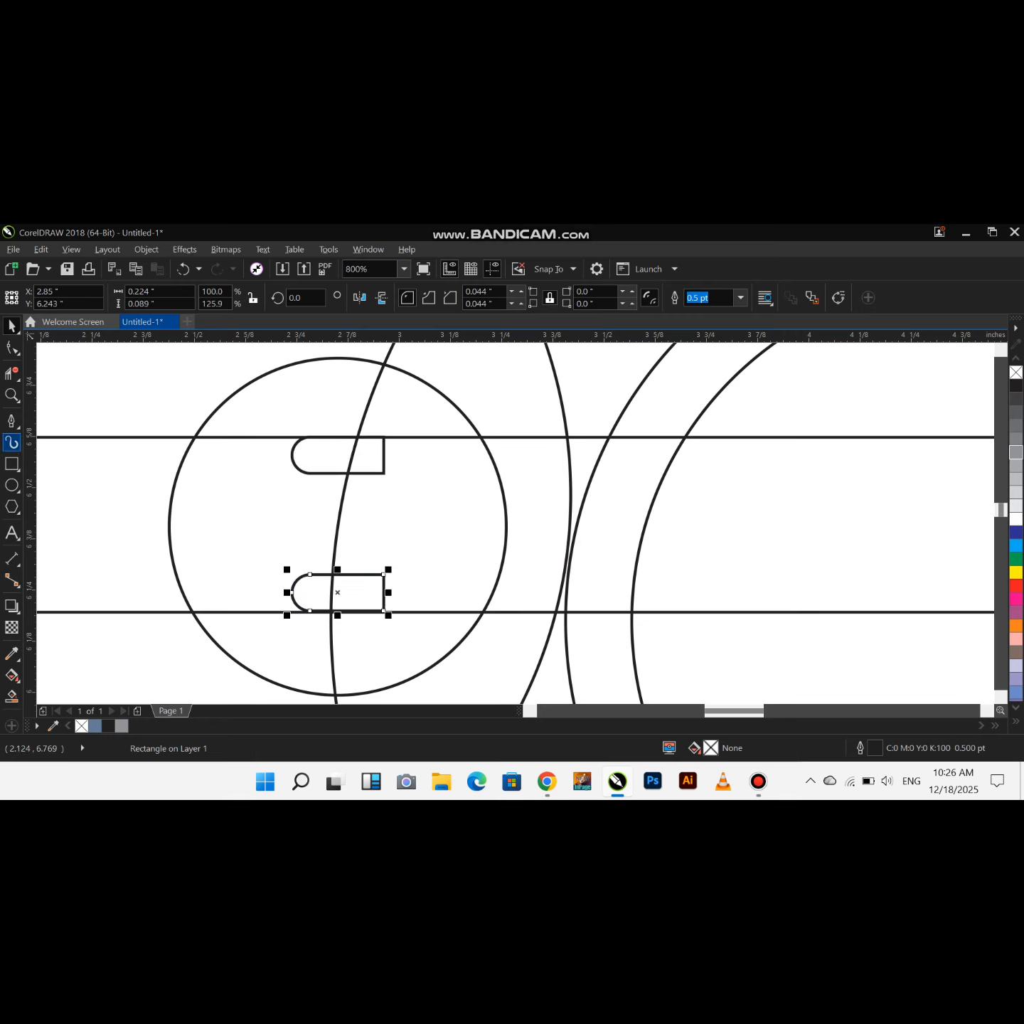
Draw a vertical line along the bars' right ends and stretch it from the small circle's bottom edge to its top edge
{"action": "left_click", "coordinate": [11, 421]}
{"action": "left_click", "coordinate": [383, 436]}
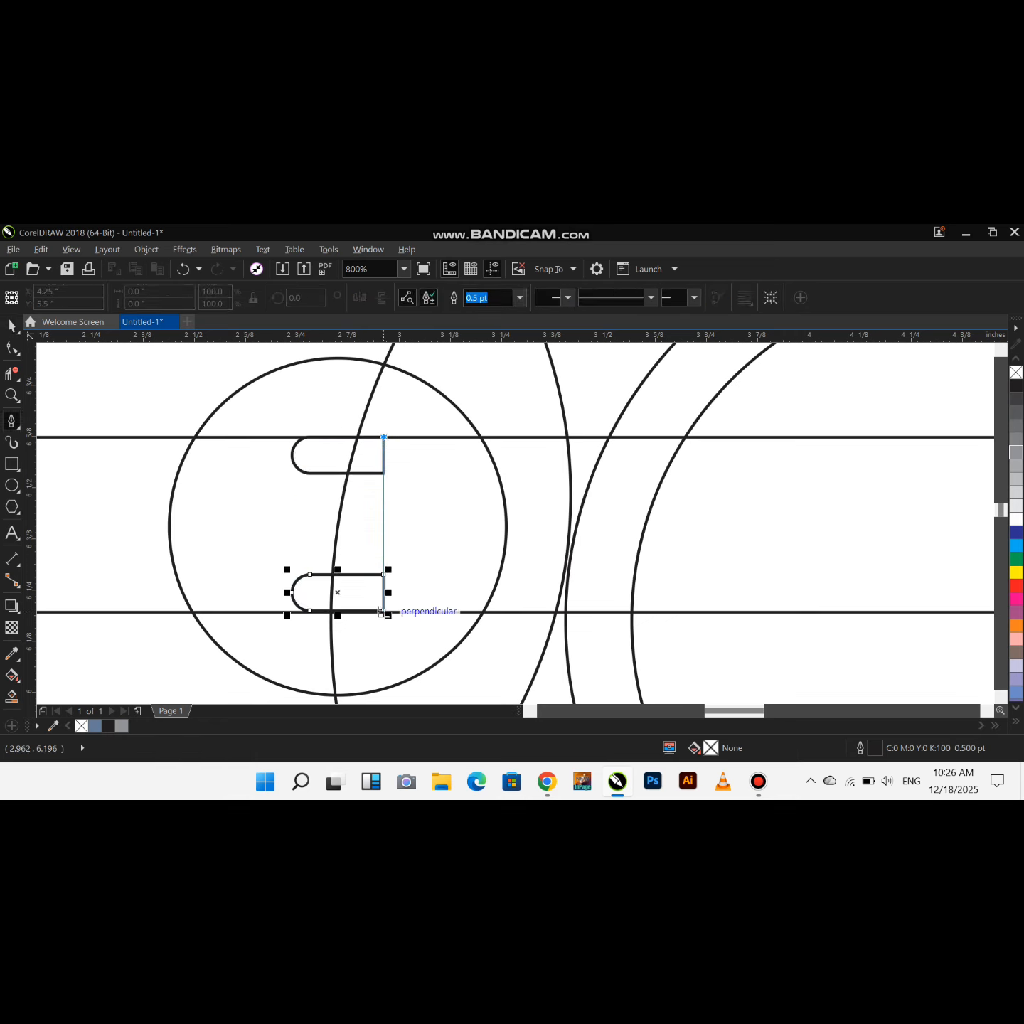
{"action": "left_click", "coordinate": [385, 688]}
{"action": "left_click", "coordinate": [12, 326]}
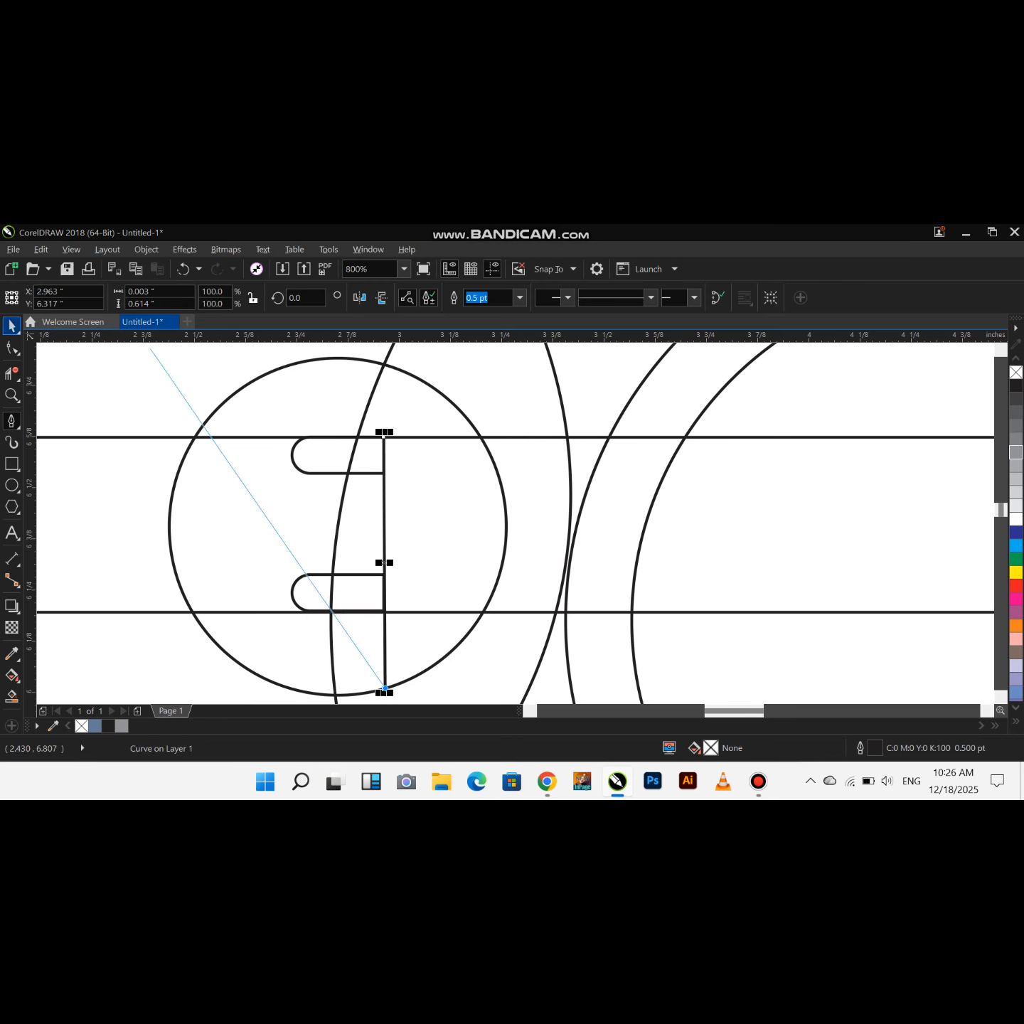
{"action": "left_click_drag", "start_coordinate": [384, 429], "coordinate": [388, 366]}
Nudge the large left circle 0.07 inch to the left
{"action": "left_click", "coordinate": [324, 438]}
{"action": "scroll", "coordinate": [324, 438], "scroll_direction": "down", "scroll_amount": 2}
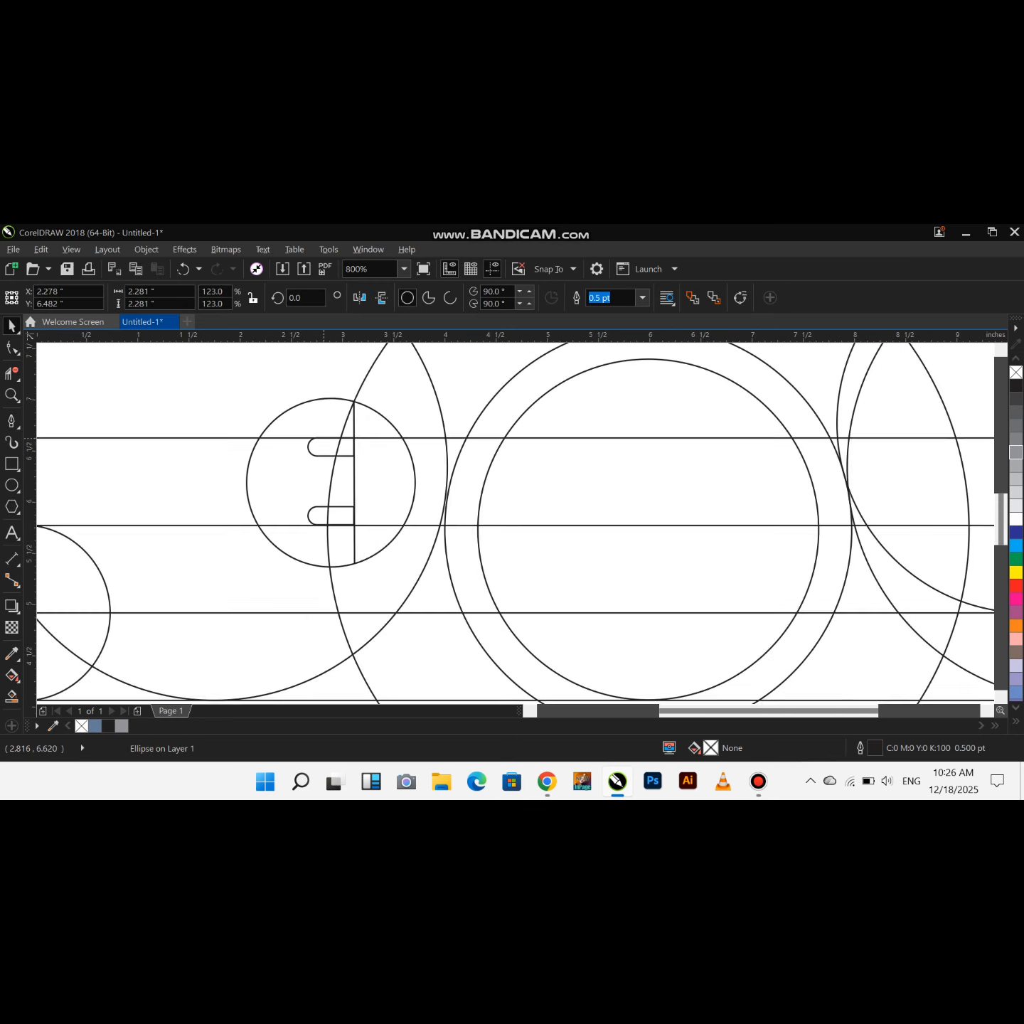
{"action": "left_click", "coordinate": [289, 575]}
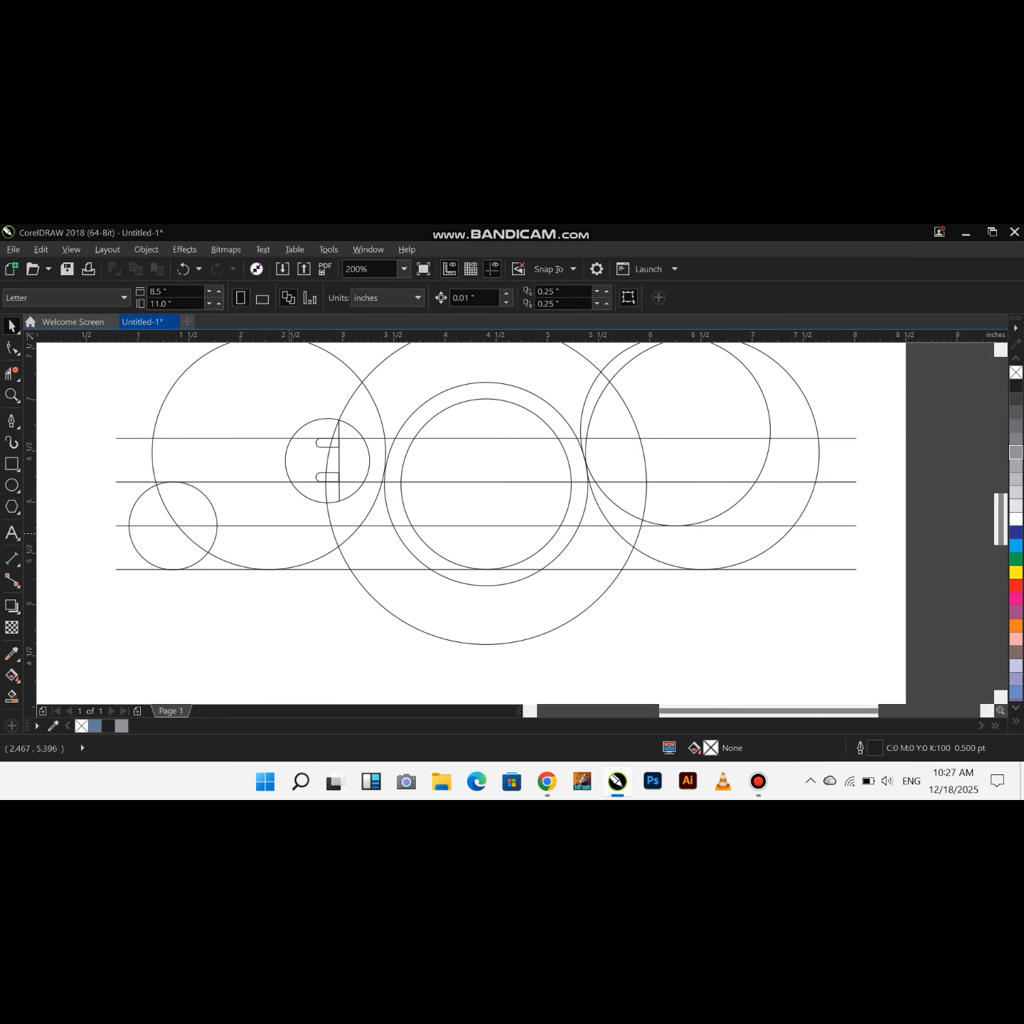
{"action": "left_click_drag", "start_coordinate": [287, 568], "coordinate": [414, 673]}
{"action": "key", "text": "ctrl+z"}
{"action": "key", "text": "Left"}
{"action": "key", "text": "Left"}
{"action": "key", "text": "Left"}
{"action": "key", "text": "Left"}
{"action": "key", "text": "Left"}
{"action": "key", "text": "Left"}
{"action": "key", "text": "Left"}
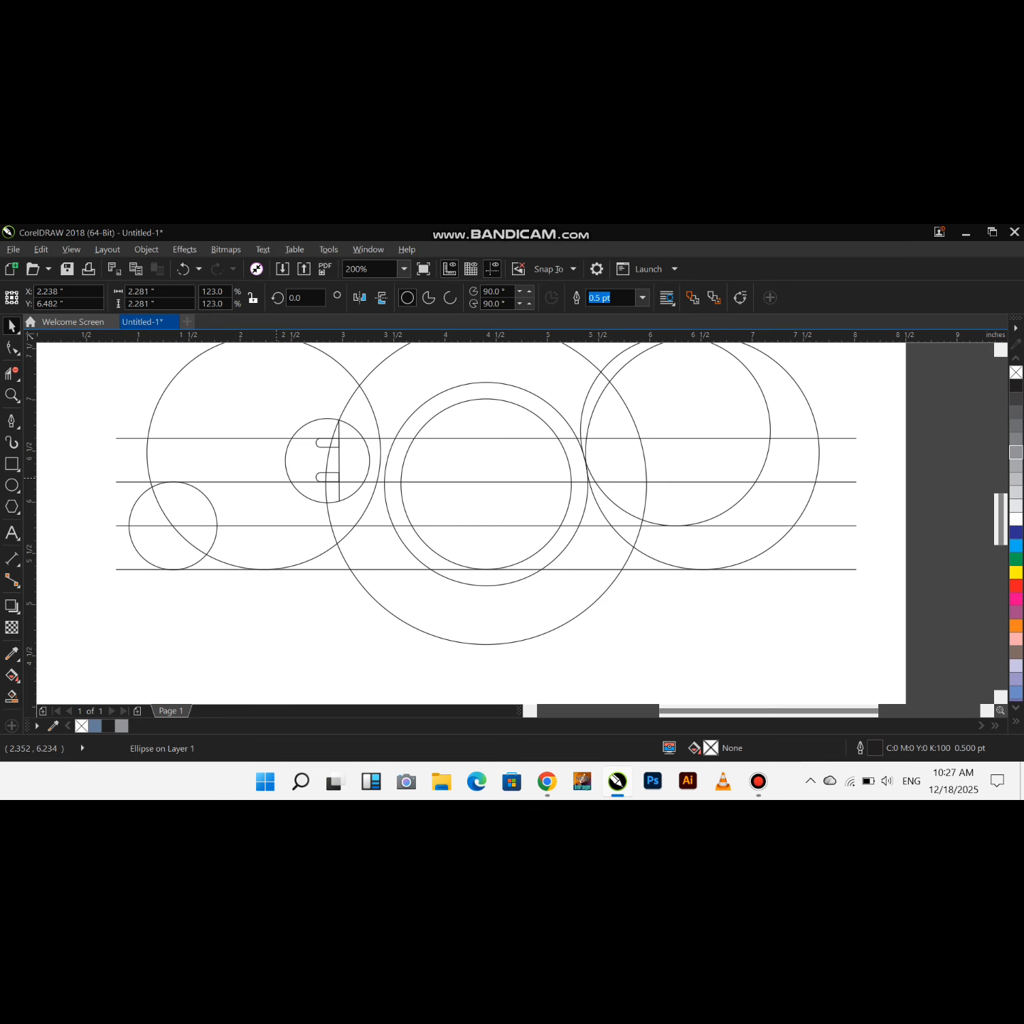
Select the small circle with its two rounded bars and vertical line, and nudge them 0.06 inch to the left
{"action": "left_click", "coordinate": [250, 383]}
{"action": "left_click", "coordinate": [365, 444]}
{"action": "scroll", "coordinate": [340, 453], "scroll_direction": "up", "scroll_amount": 1}
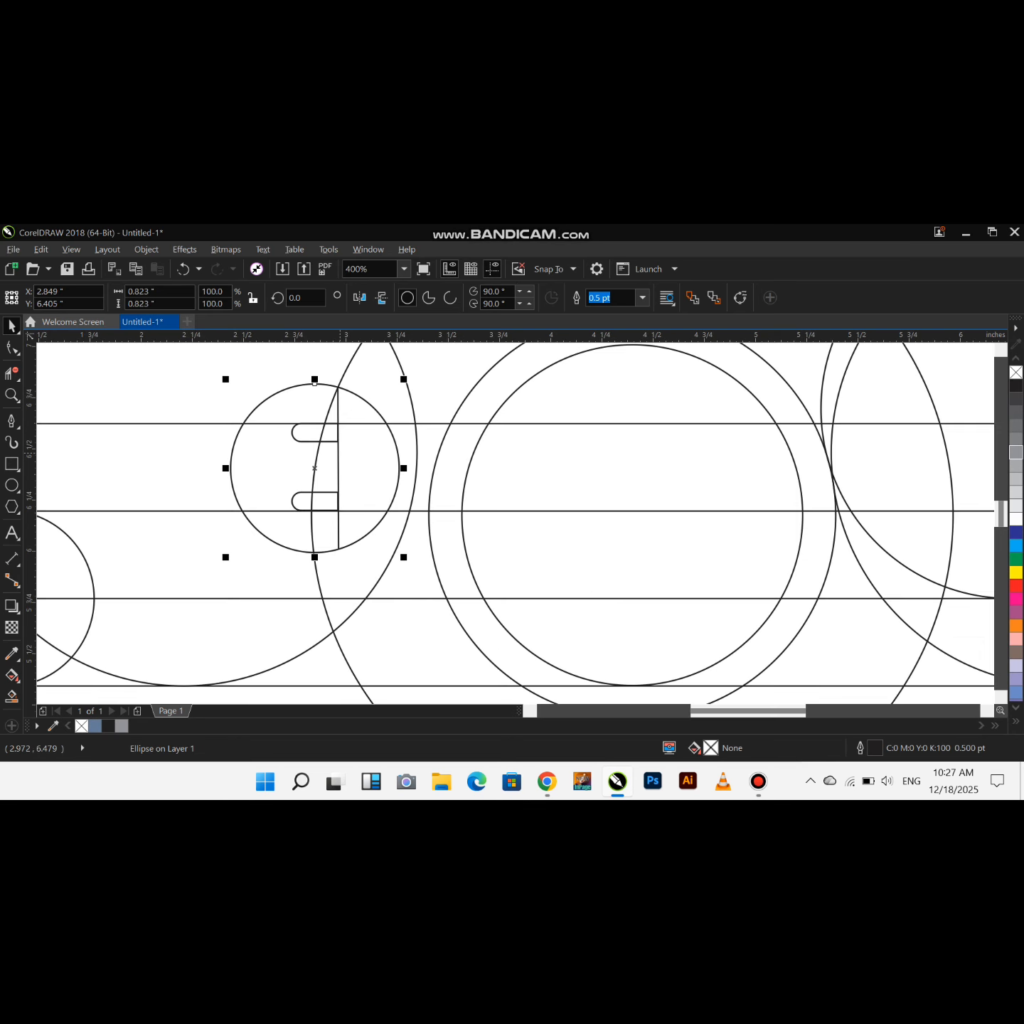
{"action": "left_click", "coordinate": [305, 492], "text": "shift"}
{"action": "key", "text": "Left"}
{"action": "key", "text": "Left"}
{"action": "key", "text": "Left"}
{"action": "key", "text": "Left"}
{"action": "key", "text": "Left"}
{"action": "key", "text": "Left"}
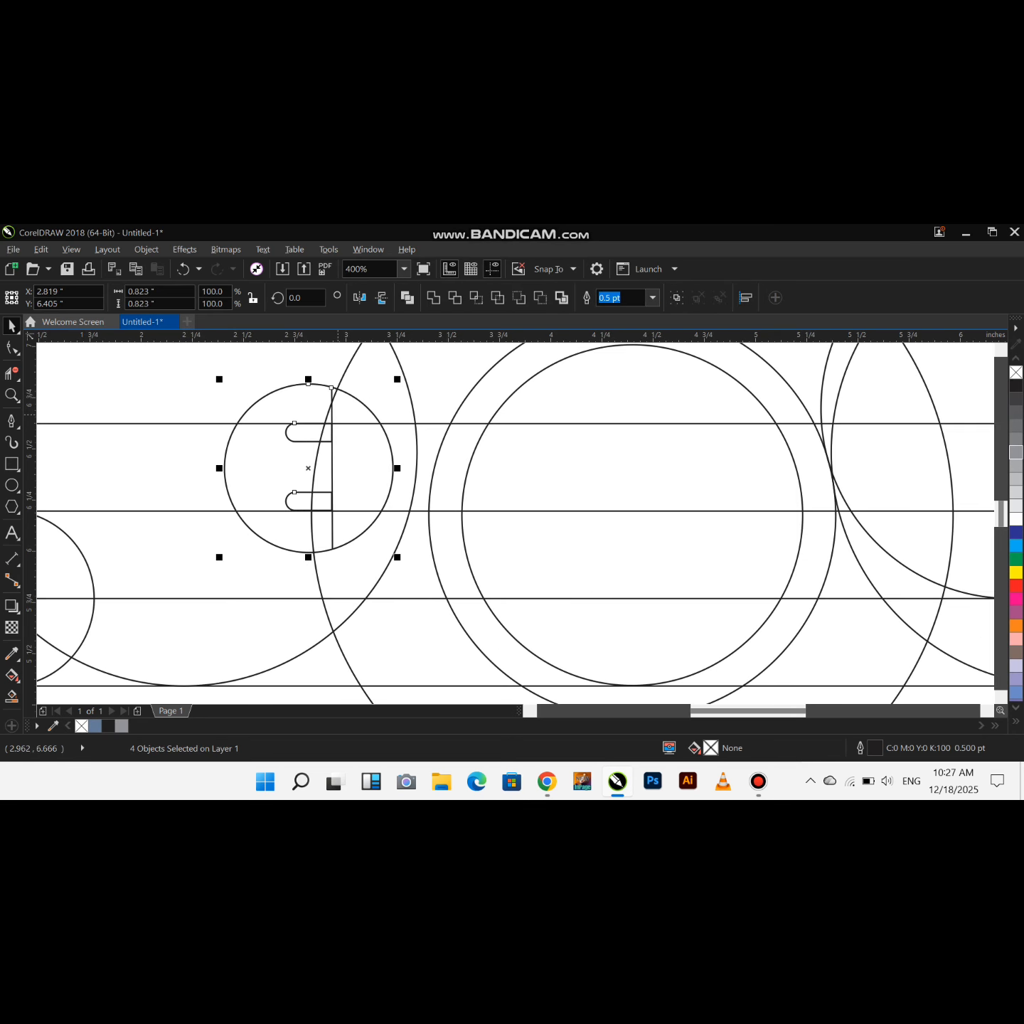
{"action": "left_click", "coordinate": [272, 418]}
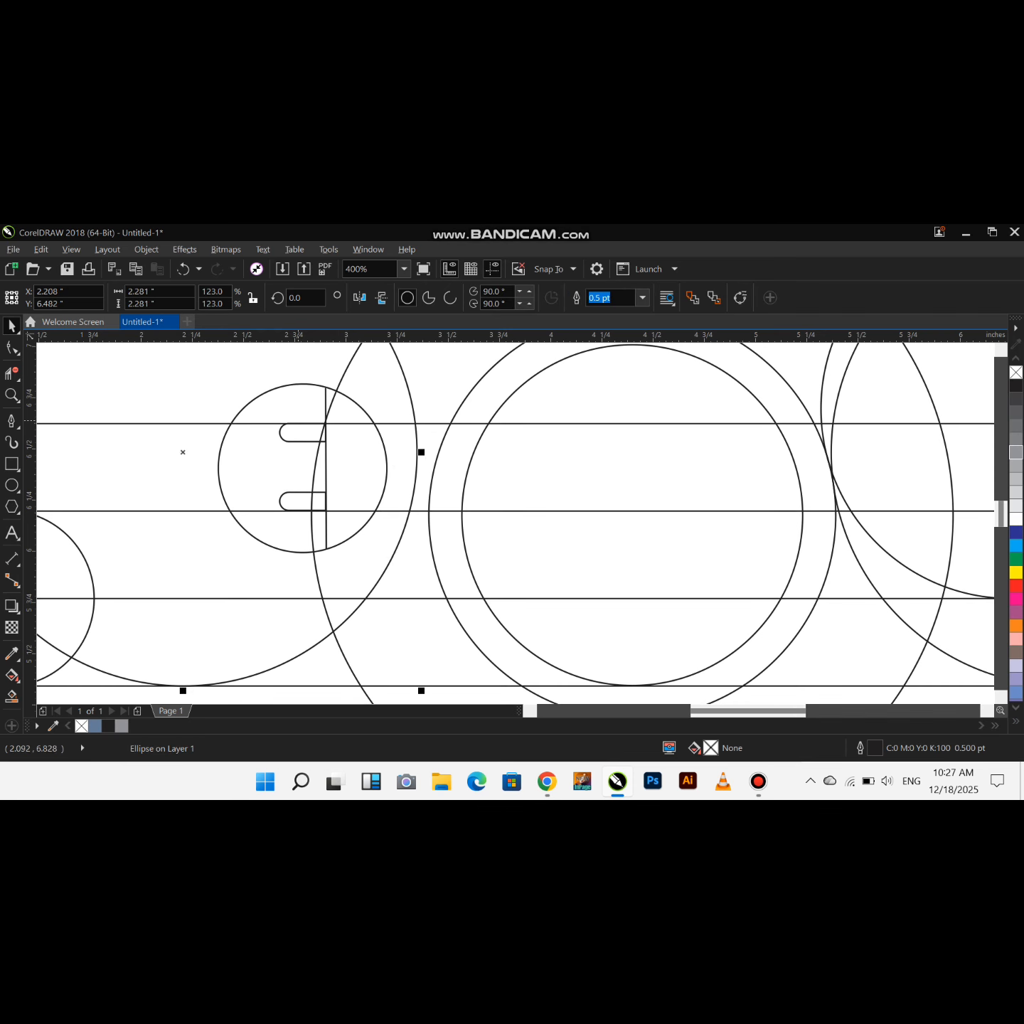
{"action": "scroll", "coordinate": [314, 427], "scroll_direction": "down", "scroll_amount": 1}
{"action": "key", "text": "Escape"}
Shrink the inner concentric circle to about 1.58 inches and nudge it down until it touches the lowest horizontal line
{"action": "left_click", "coordinate": [472, 398]}
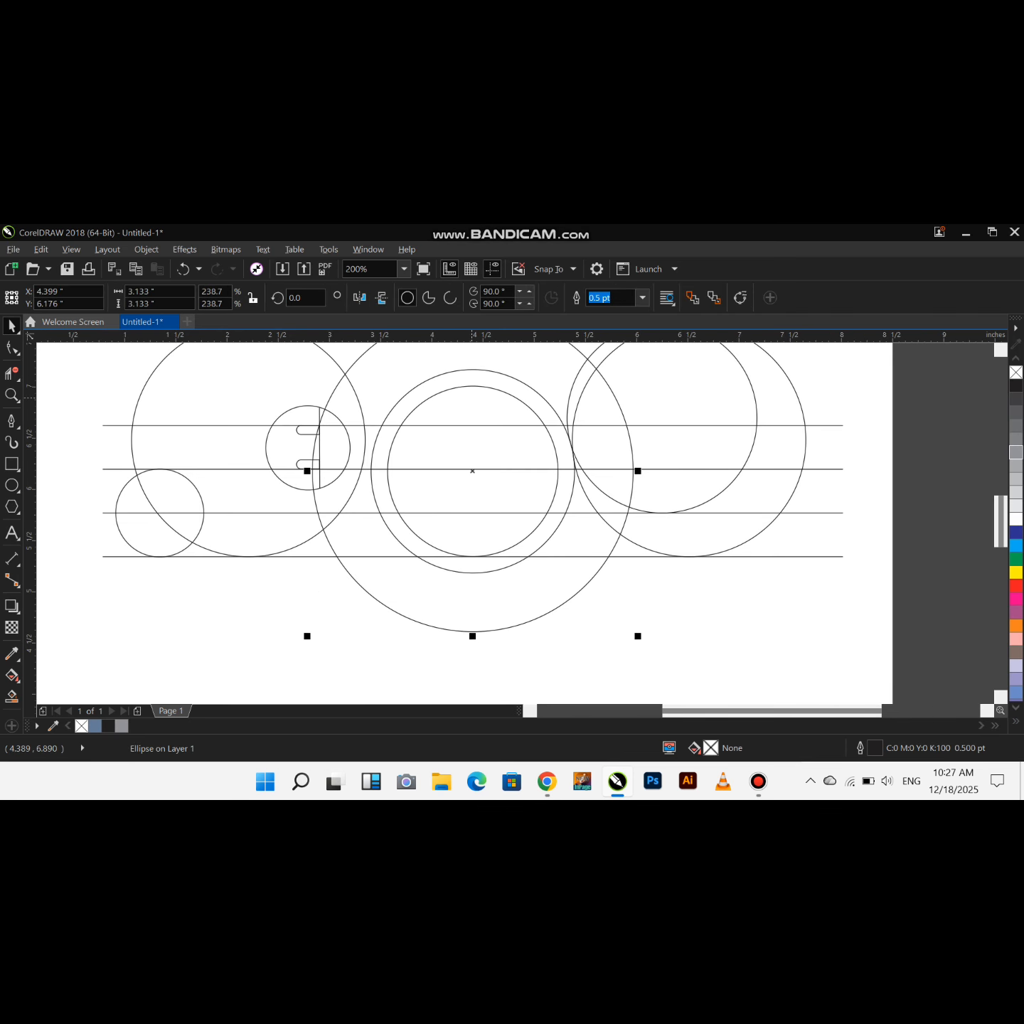
{"action": "left_click", "coordinate": [458, 387]}
{"action": "left_click_drag", "start_coordinate": [562, 379], "coordinate": [556, 389]}
{"action": "key", "text": "Down"}
{"action": "key", "text": "Down"}
{"action": "key", "text": "Down"}
{"action": "key", "text": "Down"}
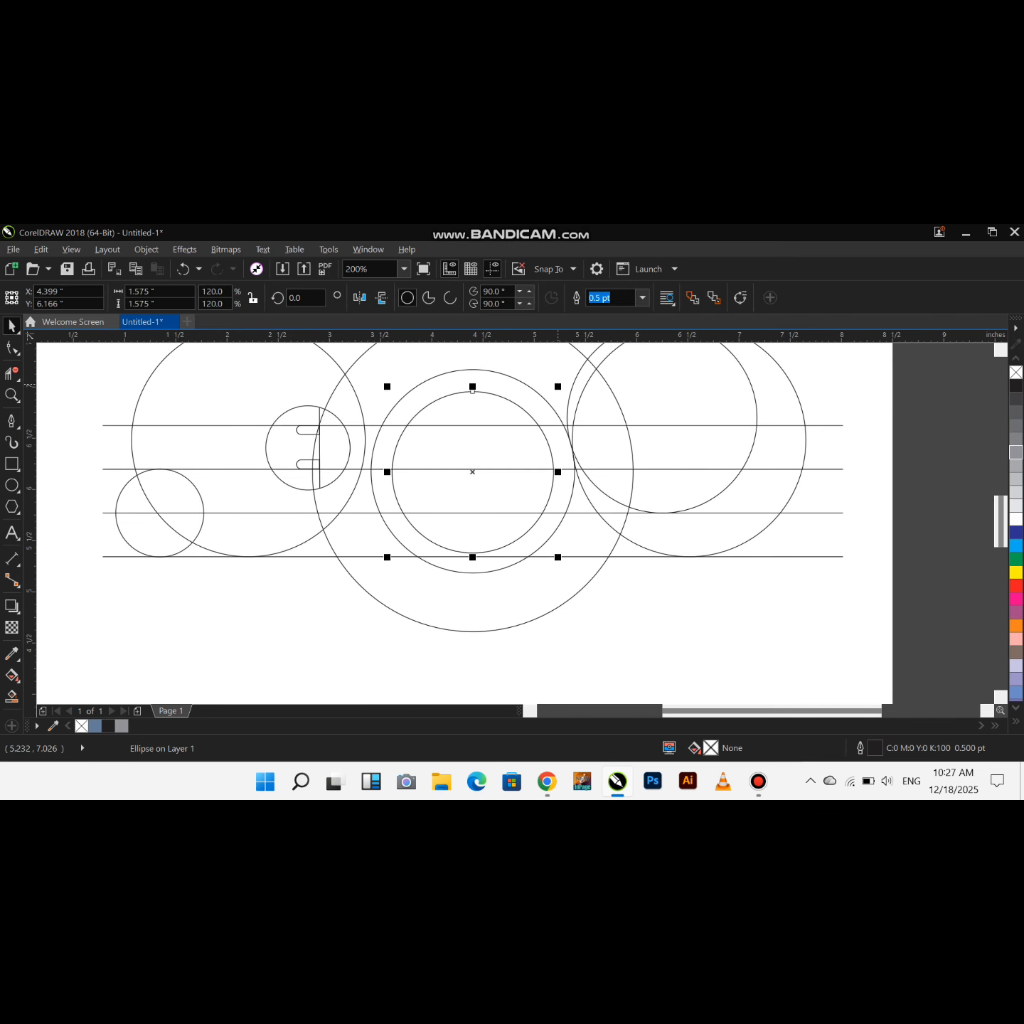
{"action": "scroll", "coordinate": [473, 554], "scroll_direction": "up", "scroll_amount": 4}
{"action": "key", "text": "Escape"}
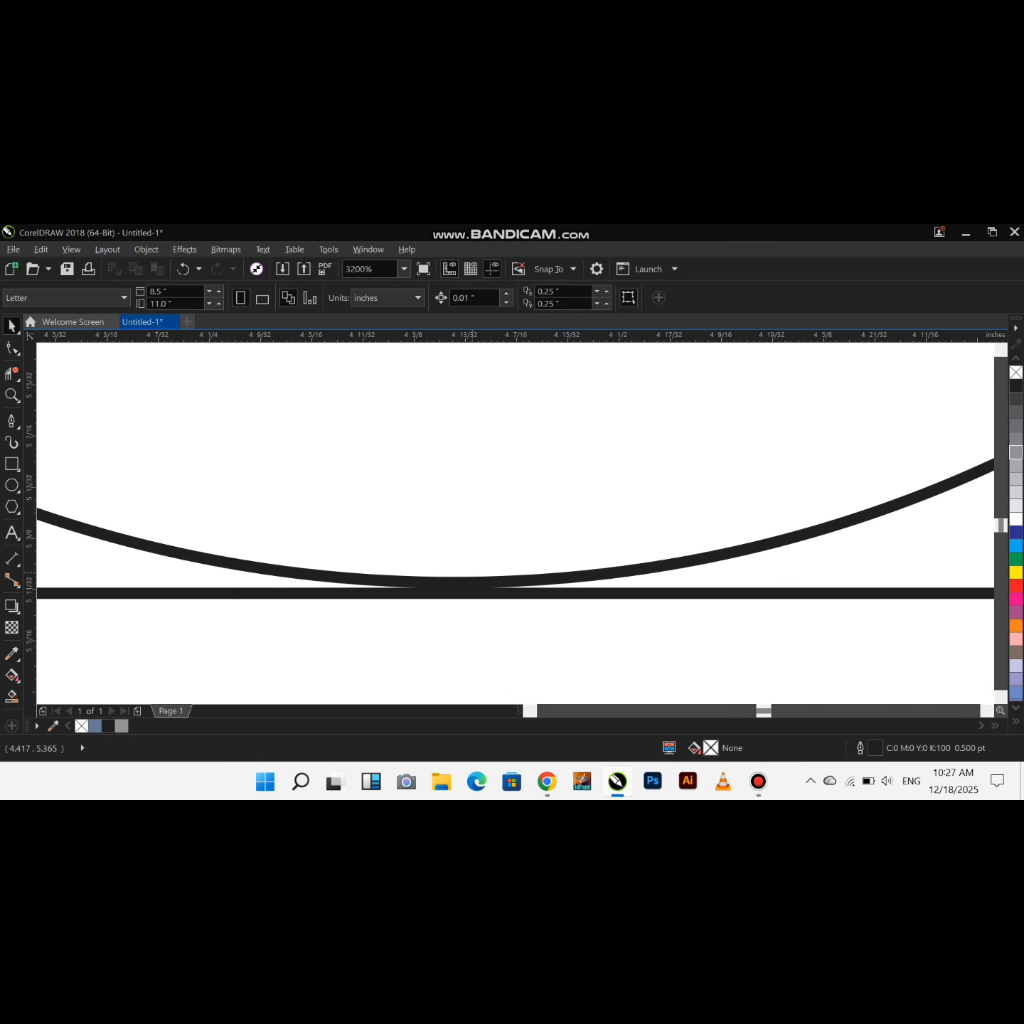
{"action": "left_click", "coordinate": [287, 572]}
{"action": "key", "text": "Down"}
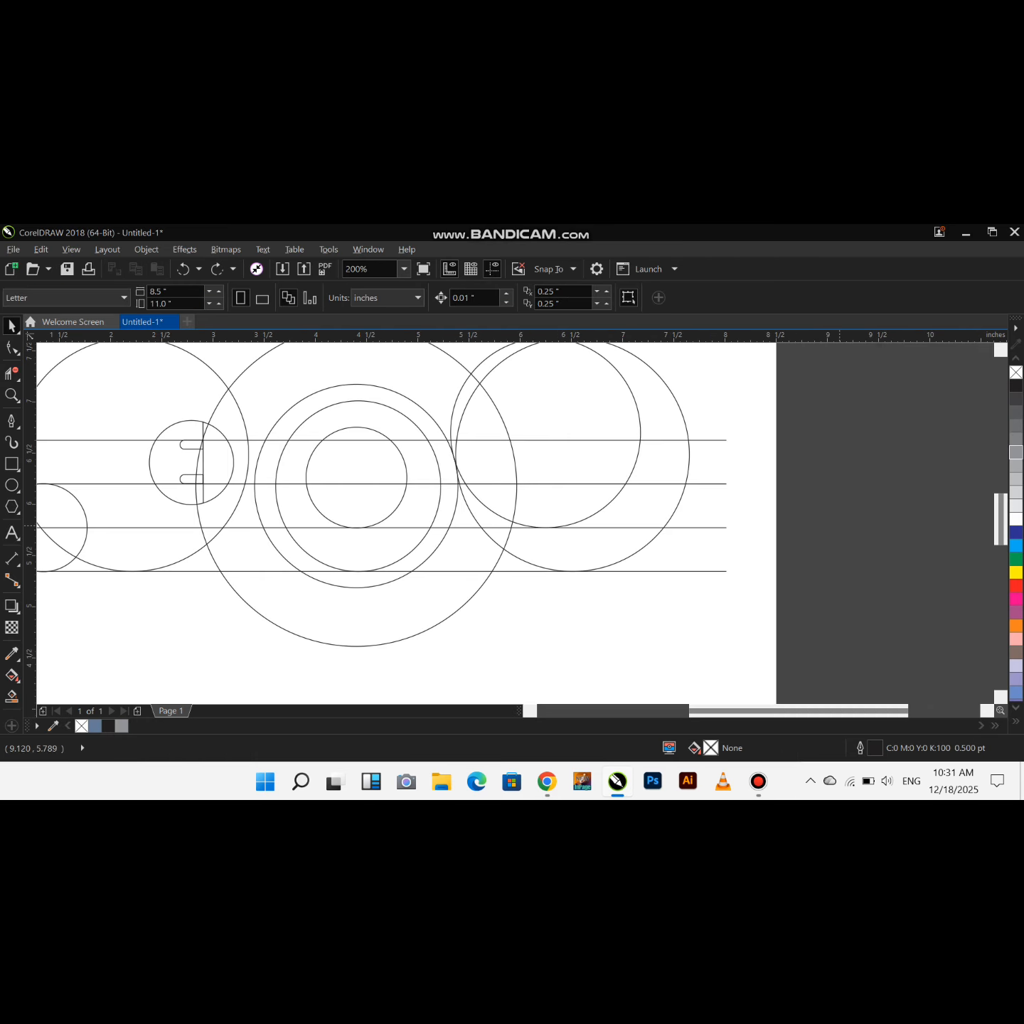
Enlarge the innermost circle to about 1.09 inches and move it so that its bottom rests on the third horizontal line
{"action": "scroll", "coordinate": [447, 476], "scroll_direction": "down", "scroll_amount": 3}
{"action": "scroll", "coordinate": [447, 476], "scroll_direction": "up", "scroll_amount": 2}
{"action": "left_click", "coordinate": [446, 478]}
{"action": "left_click", "coordinate": [433, 539]}
{"action": "left_click_drag", "start_coordinate": [474, 492], "coordinate": [484, 481]}
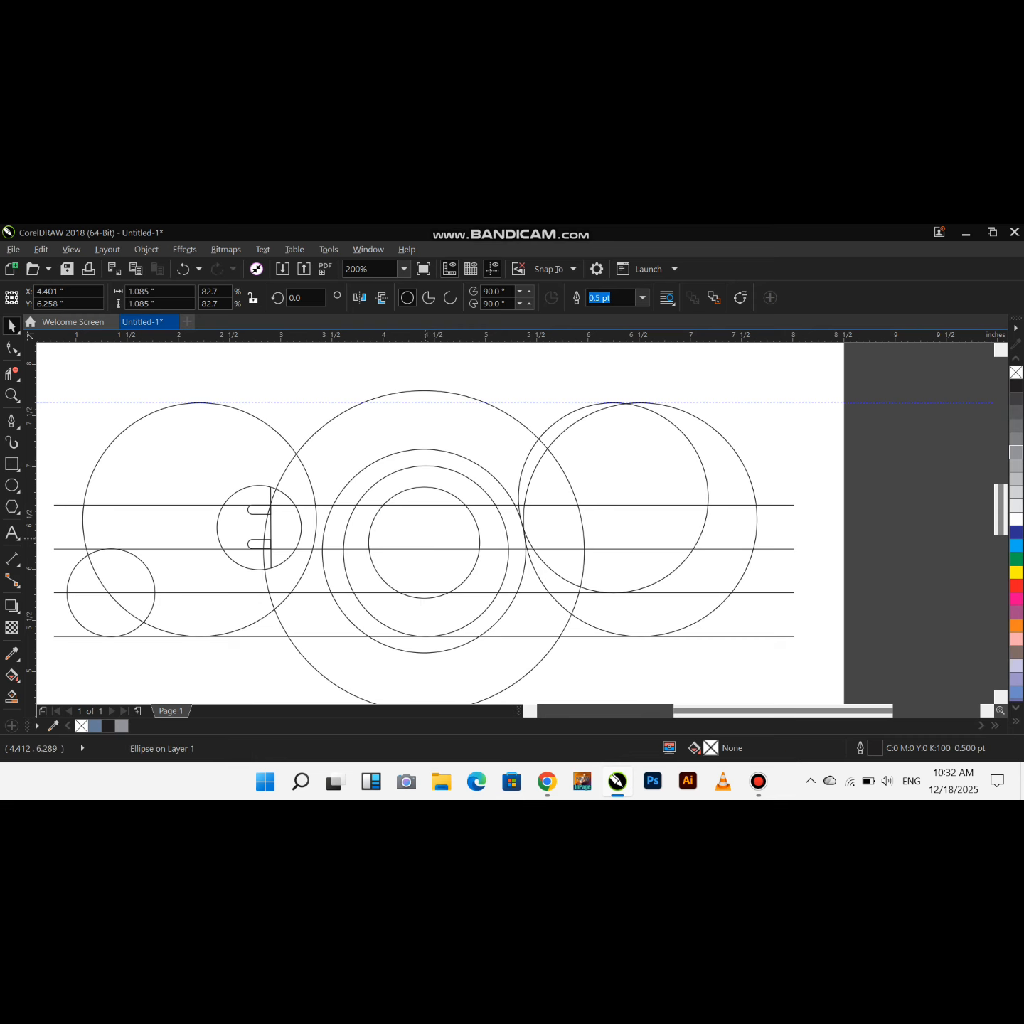
{"action": "left_click_drag", "start_coordinate": [425, 538], "coordinate": [427, 537]}
{"action": "scroll", "coordinate": [432, 484], "scroll_direction": "up", "scroll_amount": 1}
{"action": "scroll", "coordinate": [432, 446], "scroll_direction": "down", "scroll_amount": 1}
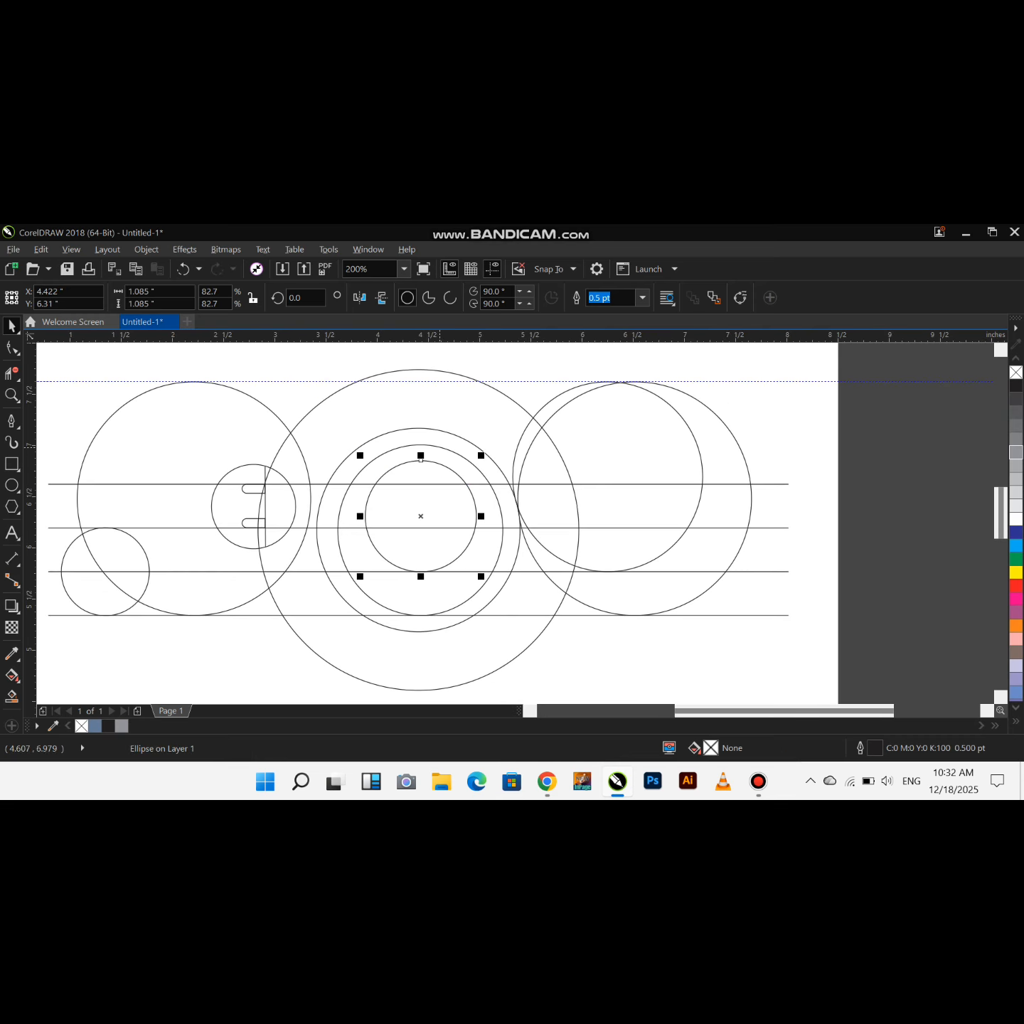
Enlarge the circle around the innermost one to about 1.7 inches, with its bottom on the lowest line
{"action": "left_click_drag", "start_coordinate": [481, 455], "coordinate": [507, 440]}
{"action": "left_click_drag", "start_coordinate": [332, 435], "coordinate": [326, 431]}
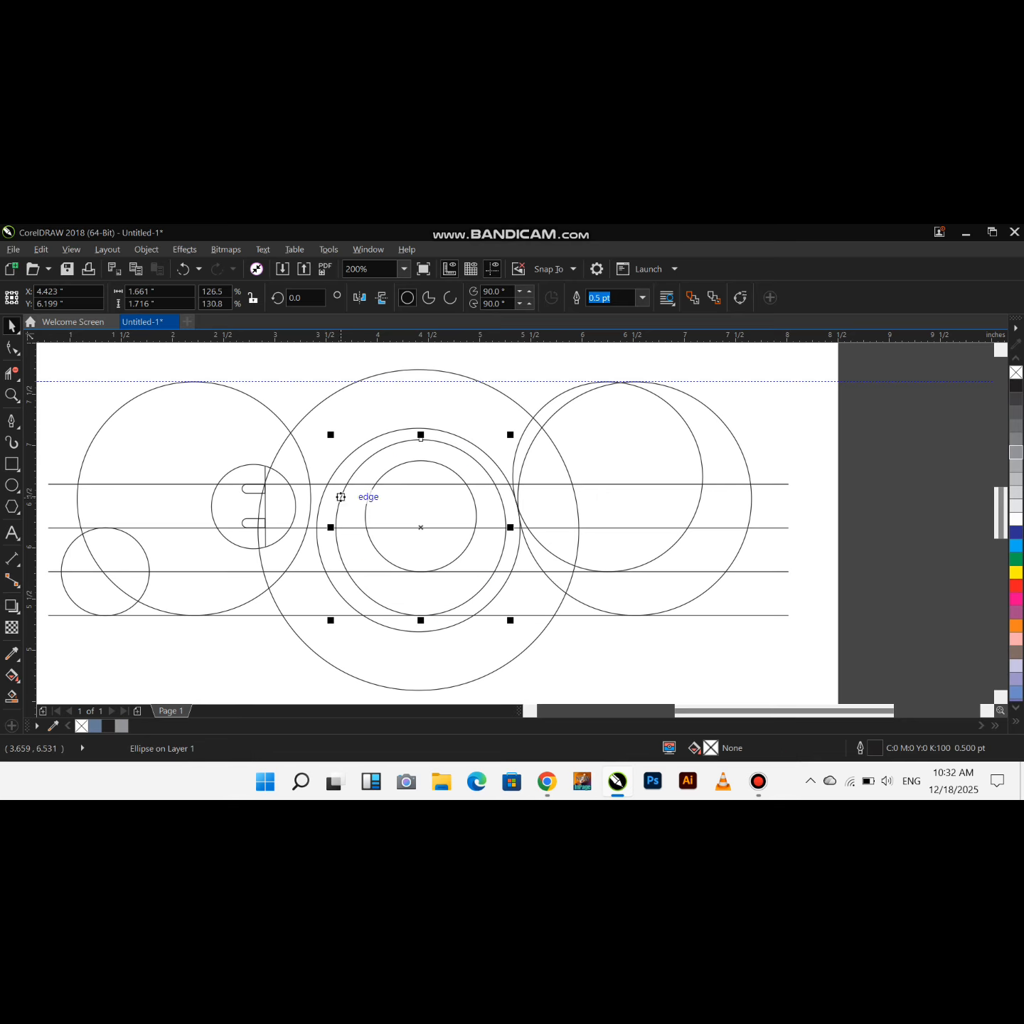
{"action": "left_click_drag", "start_coordinate": [329, 526], "coordinate": [329, 527]}
{"action": "left_click", "coordinate": [365, 464]}
{"action": "scroll", "coordinate": [397, 459], "scroll_direction": "down", "scroll_amount": 1}
Smart-fill the central e shape's crossbar, ring sections and lower tail with the blue C40 M20 Y0 K40
{"action": "left_click", "coordinate": [11, 696]}
{"action": "scroll", "coordinate": [445, 505], "scroll_direction": "up", "scroll_amount": 1}
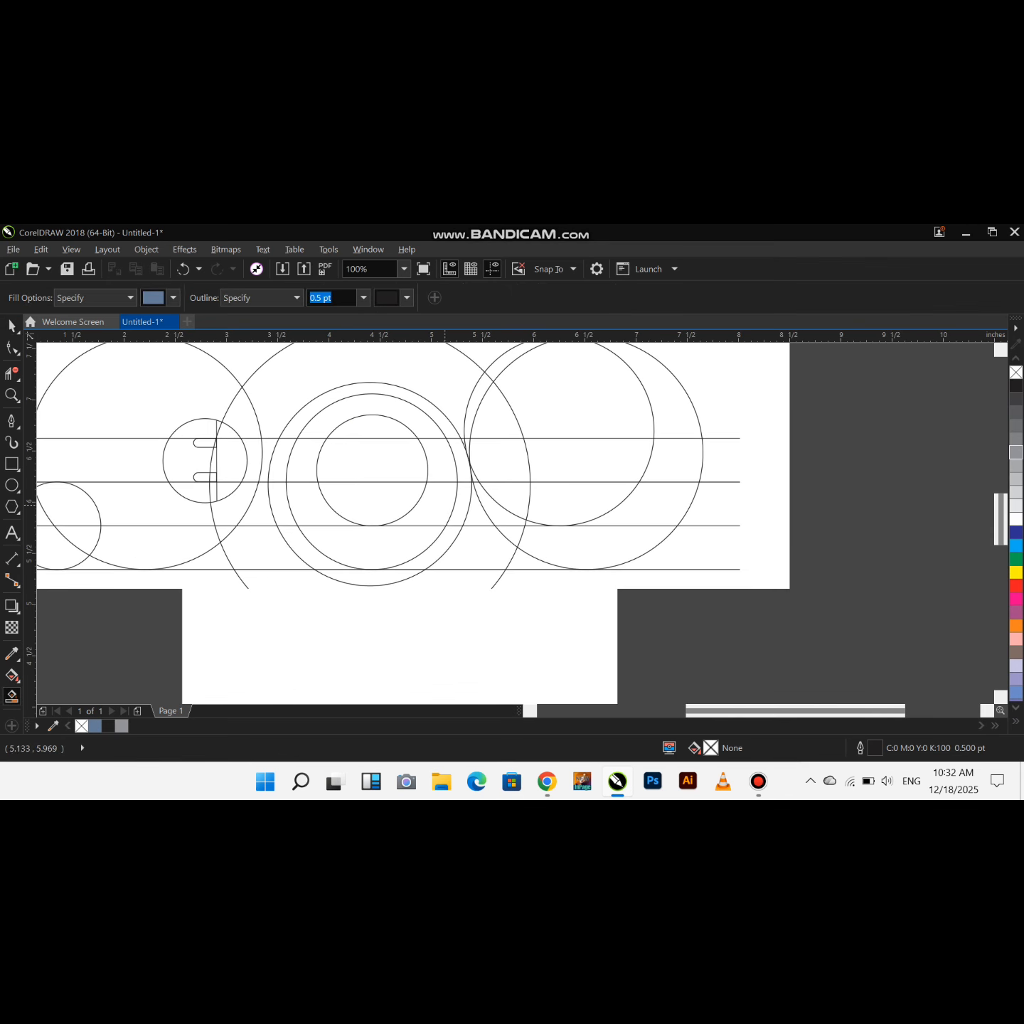
{"action": "left_click", "coordinate": [398, 466]}
{"action": "left_click", "coordinate": [438, 470]}
{"action": "left_click", "coordinate": [384, 405]}
{"action": "left_click", "coordinate": [307, 469]}
{"action": "left_click", "coordinate": [313, 506]}
{"action": "left_click", "coordinate": [378, 546]}
{"action": "left_click", "coordinate": [436, 549]}
{"action": "left_click", "coordinate": [475, 549]}
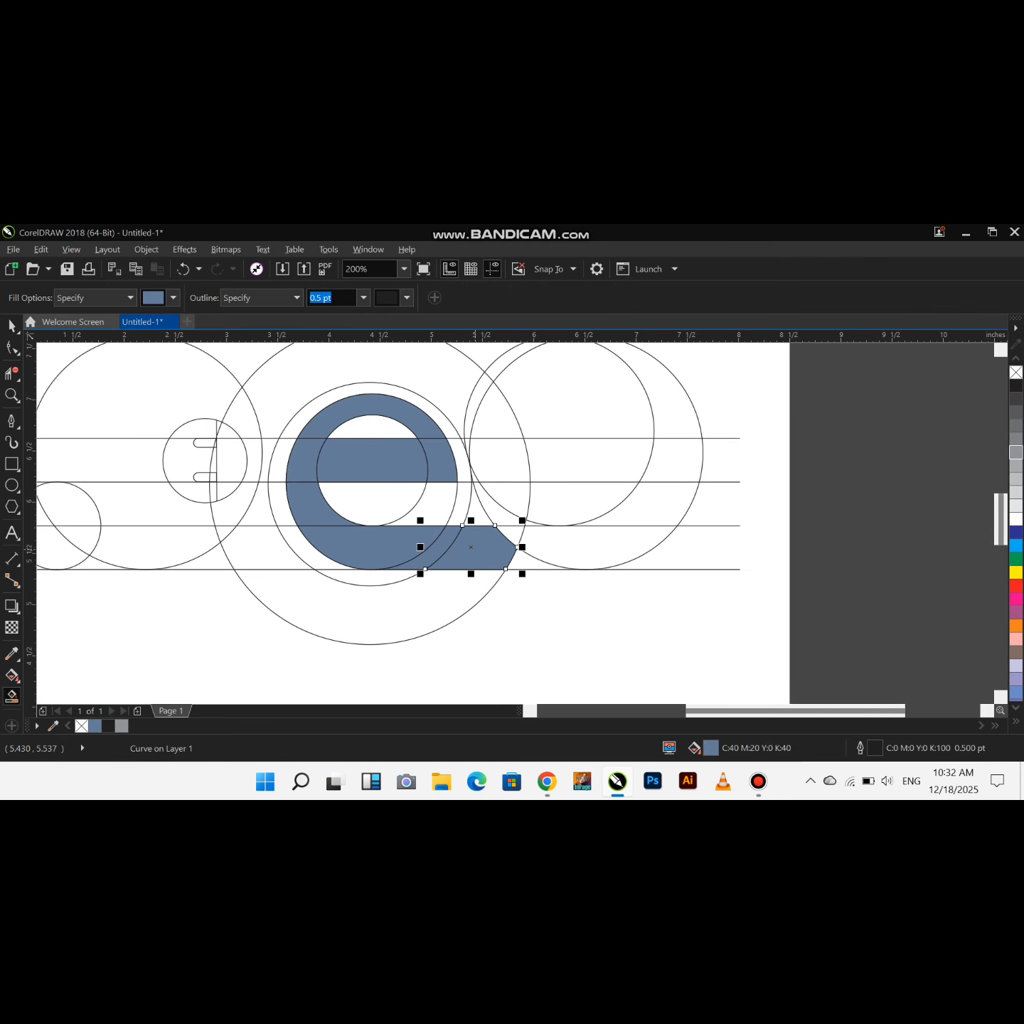
{"action": "left_click", "coordinate": [540, 561]}
Smart-fill both rounded bars and the small circle's segment right of the vertical line with the same blue
{"action": "left_click", "coordinate": [204, 443]}
{"action": "scroll", "coordinate": [228, 446], "scroll_direction": "up", "scroll_amount": 2}
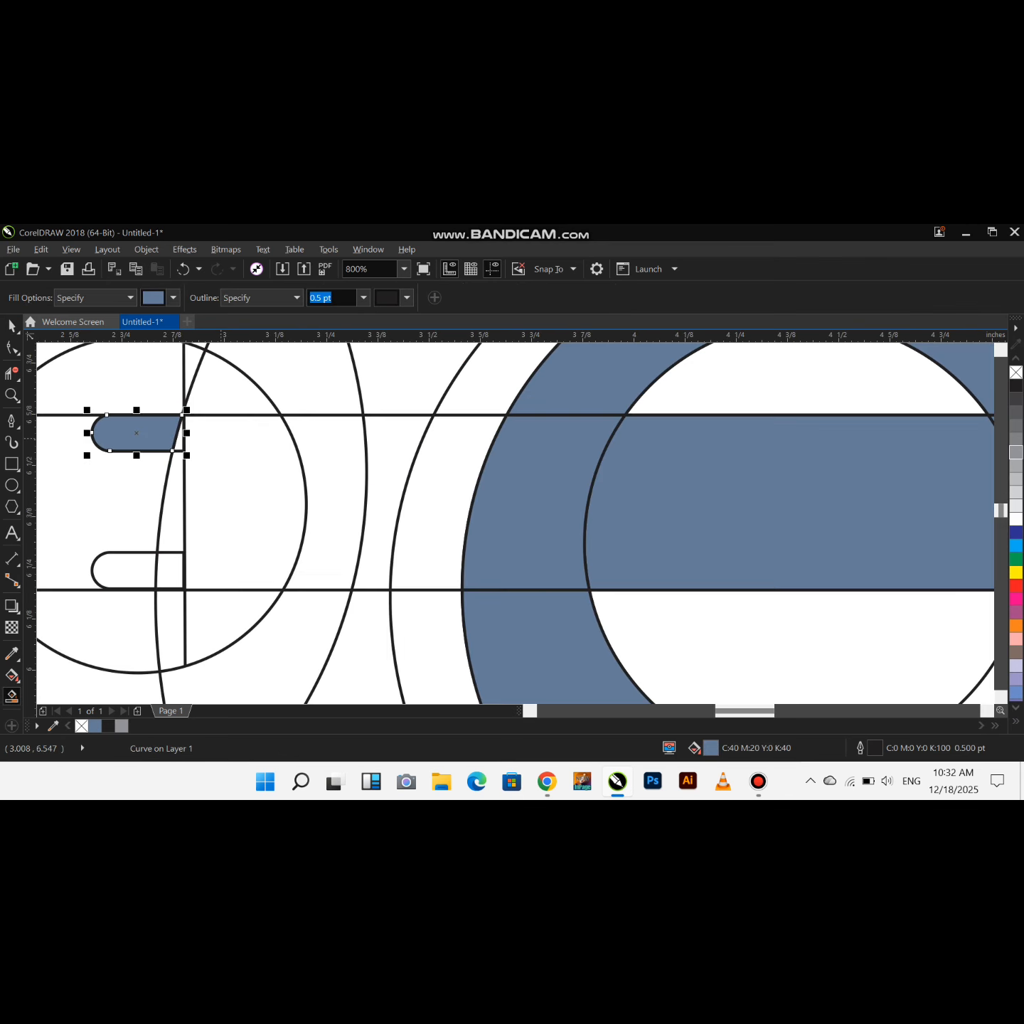
{"action": "left_click", "coordinate": [171, 387]}
{"action": "key", "text": "ctrl+z"}
{"action": "left_click", "coordinate": [214, 381]}
{"action": "left_click", "coordinate": [250, 523]}
{"action": "left_click", "coordinate": [216, 618]}
{"action": "left_click", "coordinate": [136, 569]}
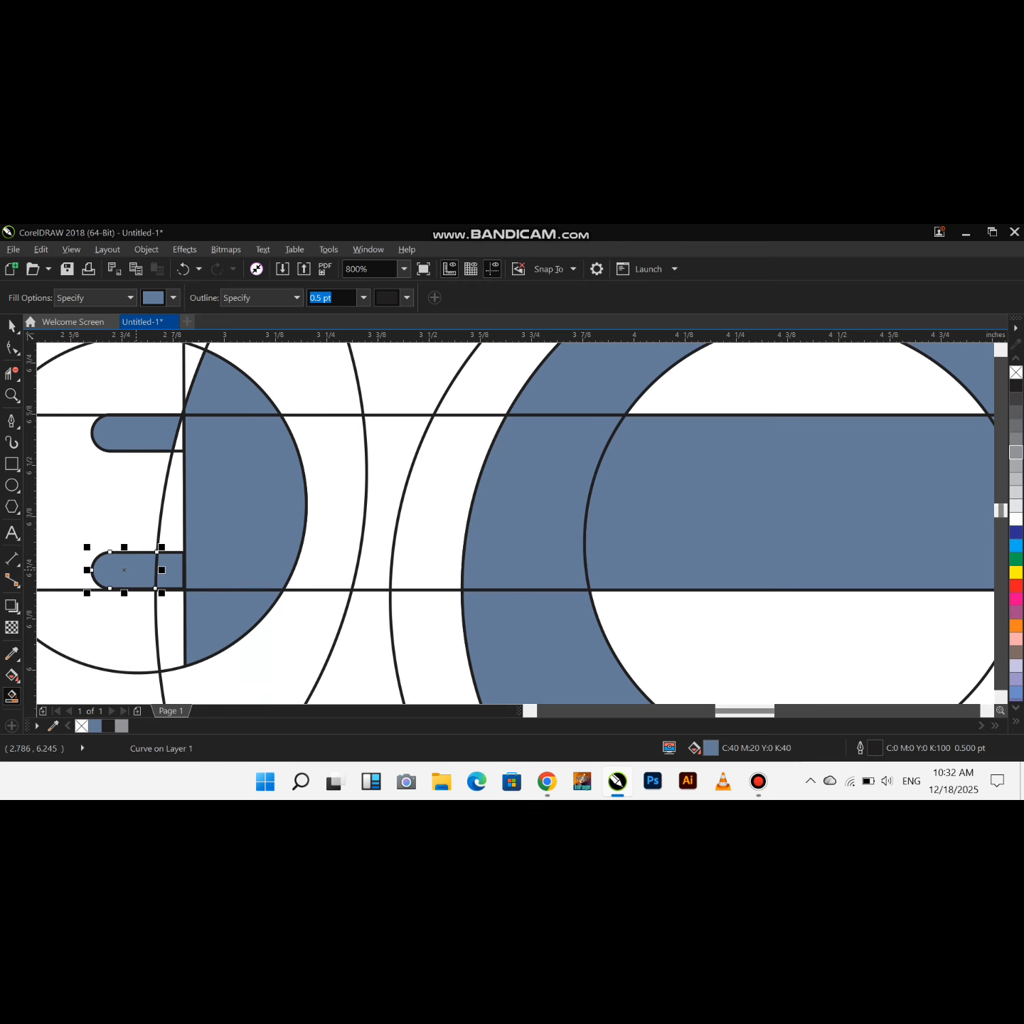
{"action": "scroll", "coordinate": [180, 447], "scroll_direction": "up", "scroll_amount": 1}
{"action": "left_click", "coordinate": [177, 440]}
{"action": "scroll", "coordinate": [198, 455], "scroll_direction": "down", "scroll_amount": 2}
{"action": "left_click", "coordinate": [200, 413]}
{"action": "key", "text": "ctrl+z"}
Extend the vertical line's upper end to meet the small circle's outline
{"action": "key", "text": "space"}
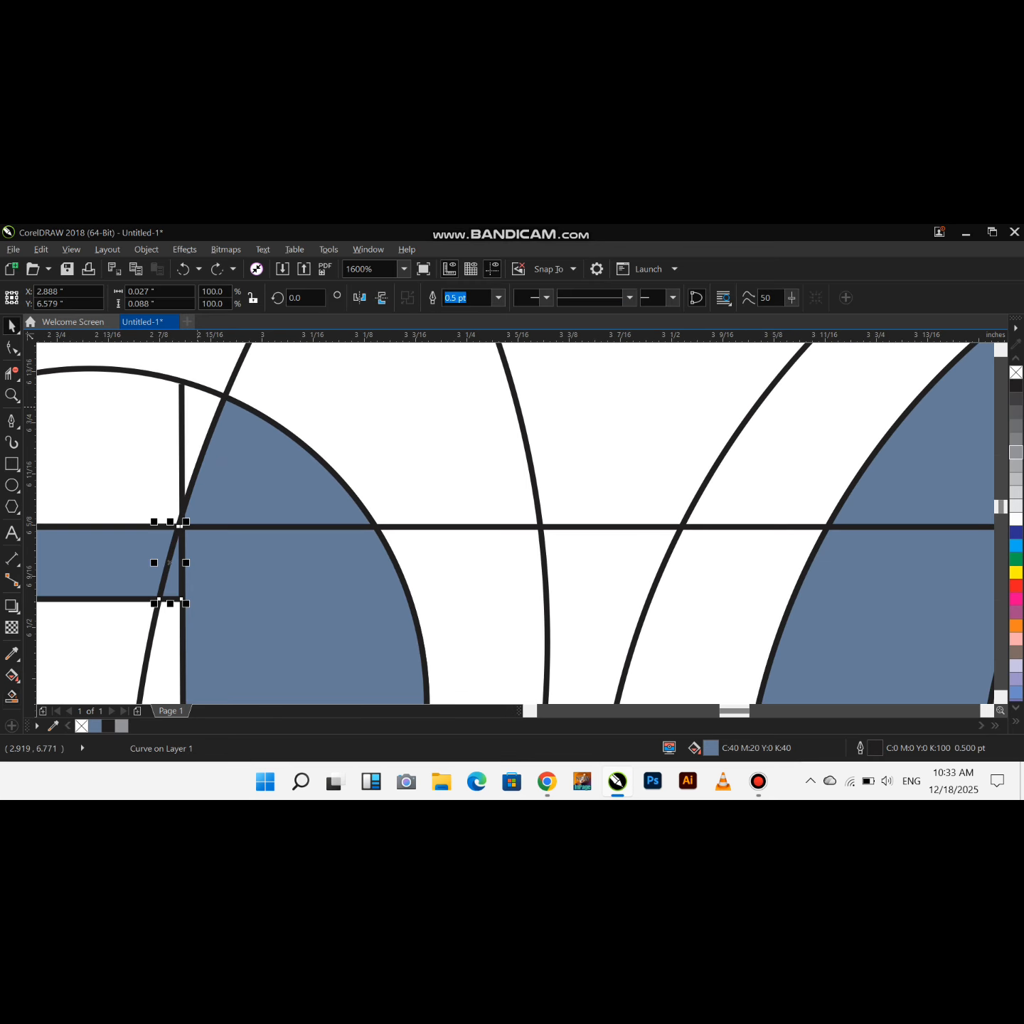
{"action": "left_click", "coordinate": [182, 385]}
{"action": "scroll", "coordinate": [184, 380], "scroll_direction": "up", "scroll_amount": 2}
{"action": "left_click_drag", "start_coordinate": [178, 405], "coordinate": [184, 398]}
{"action": "scroll", "coordinate": [252, 431], "scroll_direction": "down", "scroll_amount": 3}
{"action": "key", "text": "space"}
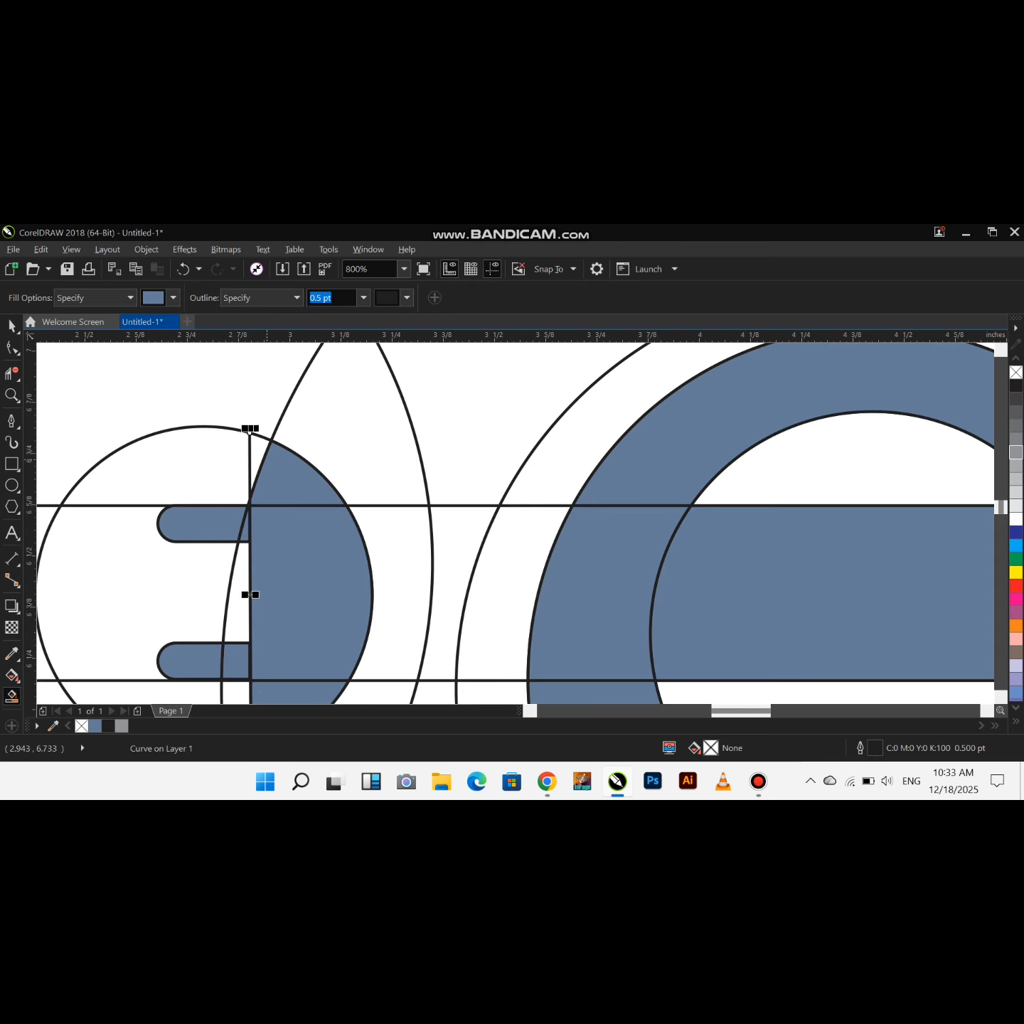
{"action": "scroll", "coordinate": [253, 458], "scroll_direction": "up", "scroll_amount": 1}
{"action": "left_click", "coordinate": [252, 458]}
{"action": "key", "text": "ctrl+z"}
{"action": "left_click", "coordinate": [246, 431]}
{"action": "key", "text": "ctrl+z"}
Smart-fill the narrow gap between the vertical line's upper end and the large arc with the same blue
{"action": "scroll", "coordinate": [238, 405], "scroll_direction": "up", "scroll_amount": 2}
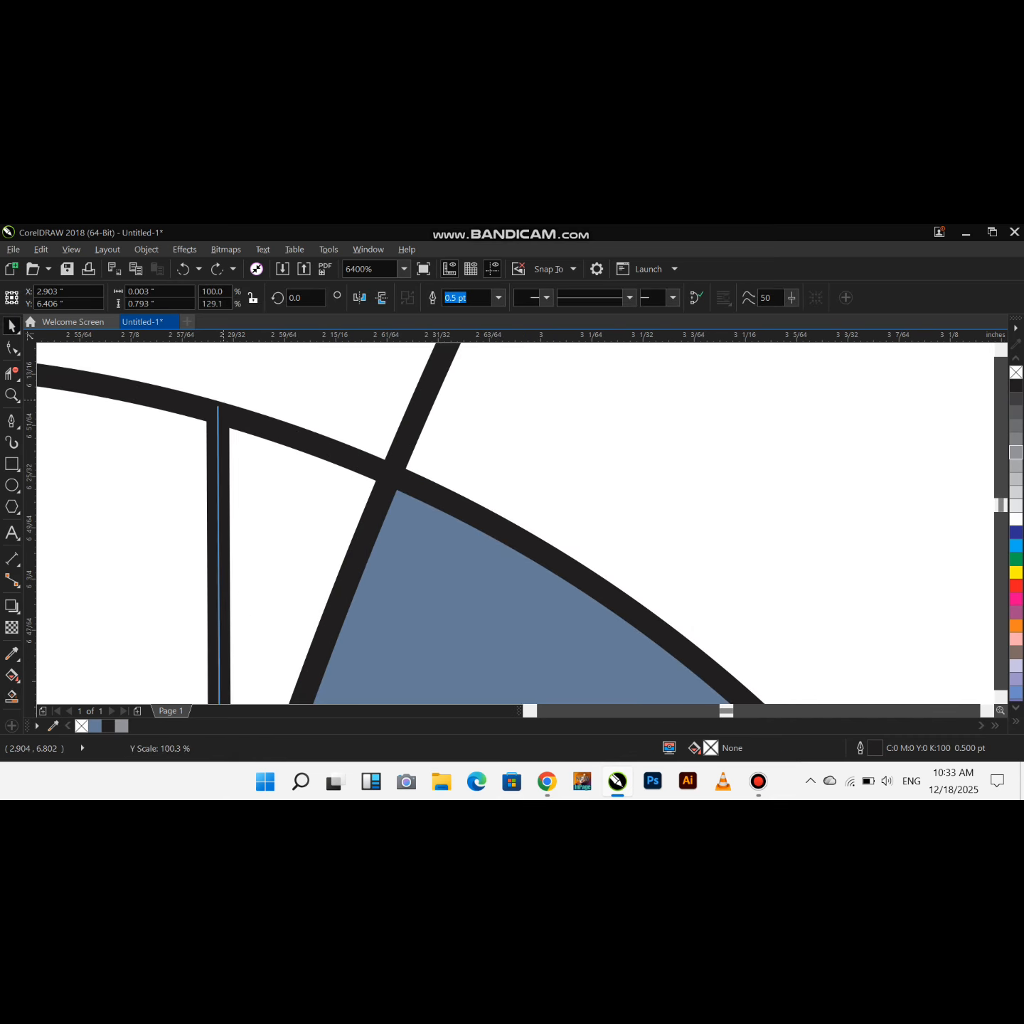
{"action": "left_click", "coordinate": [287, 542]}
{"action": "scroll", "coordinate": [264, 409], "scroll_direction": "down", "scroll_amount": 3}
{"action": "key", "text": "space"}
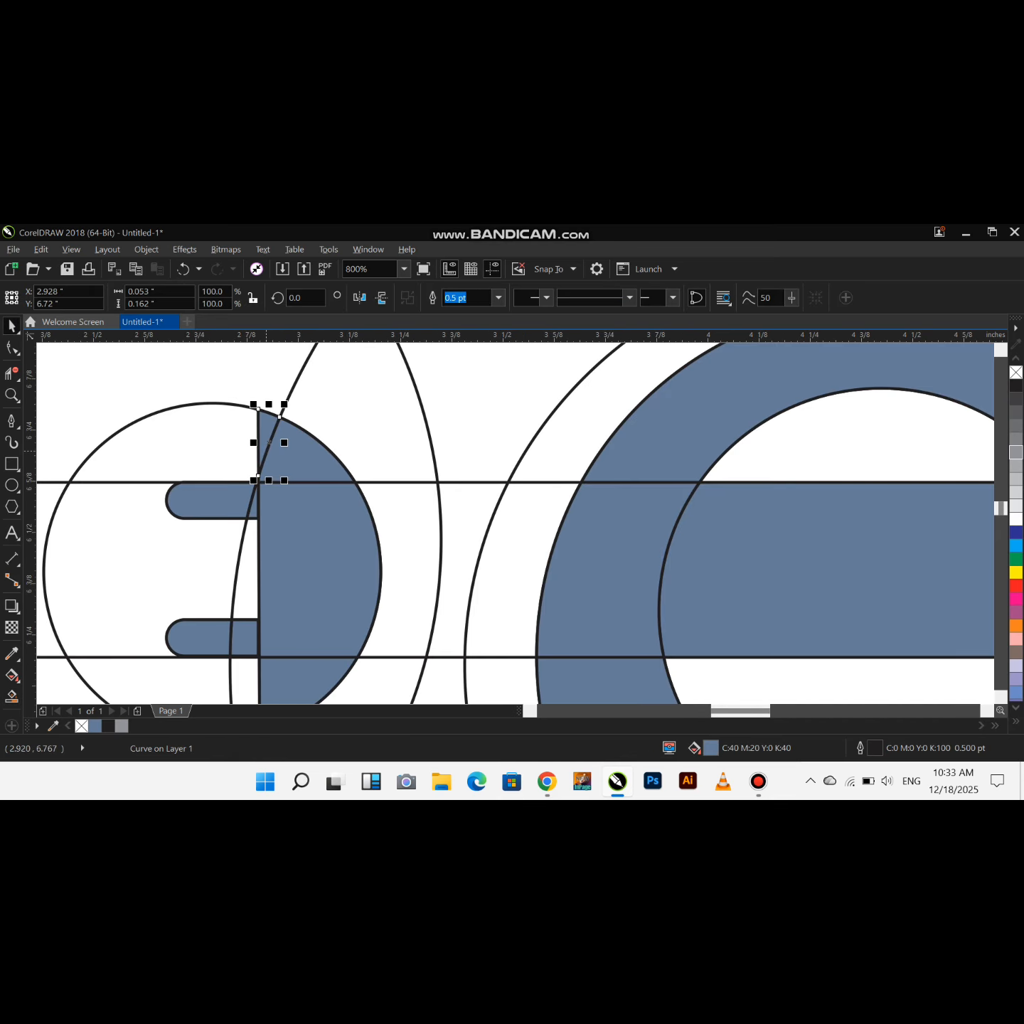
Weld the blue small-circle segment pieces and both rounded bars into one plug shape
{"action": "left_click", "coordinate": [307, 468], "text": "shift"}
{"action": "left_click", "coordinate": [306, 555], "text": "shift"}
{"action": "left_click", "coordinate": [290, 675], "text": "shift"}
{"action": "scroll", "coordinate": [246, 500], "scroll_direction": "up", "scroll_amount": 2}
{"action": "left_click", "coordinate": [280, 532], "text": "shift"}
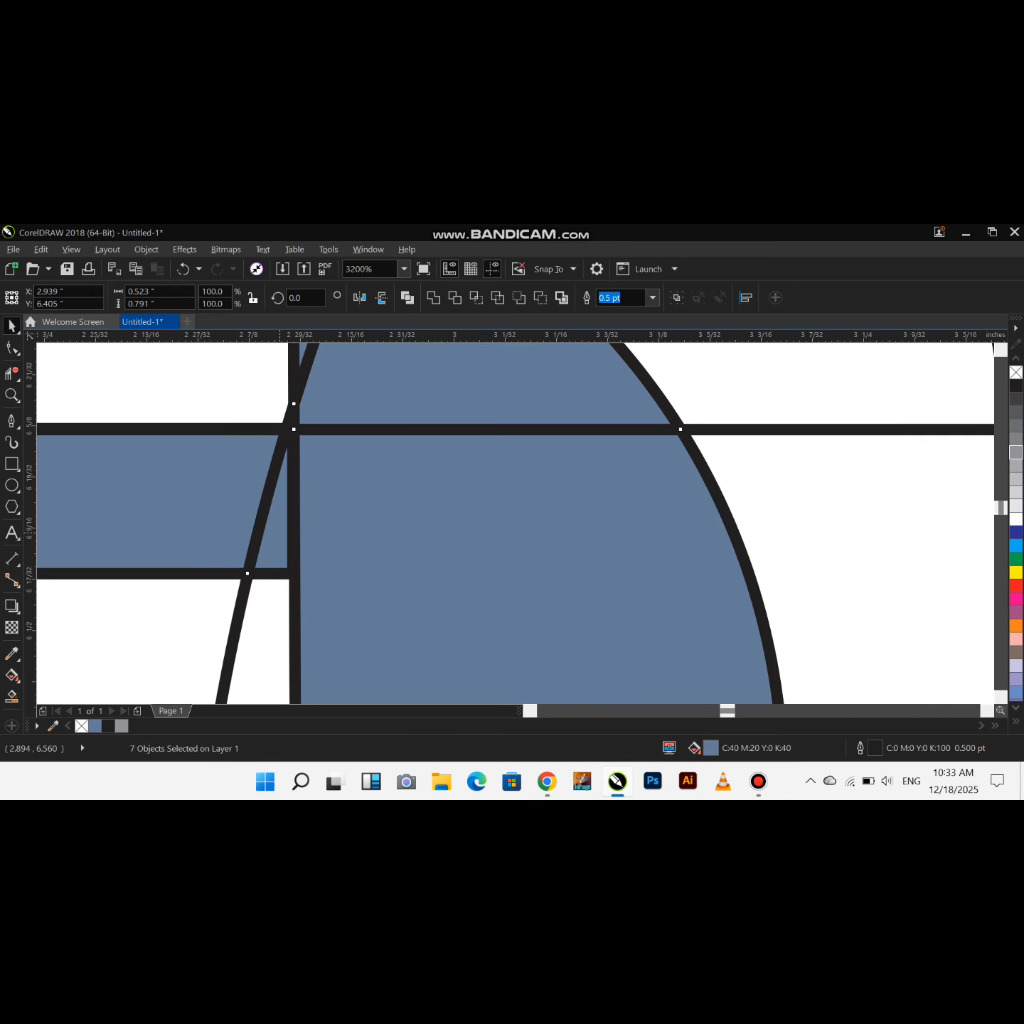
{"action": "left_click", "coordinate": [433, 297]}
{"action": "scroll", "coordinate": [322, 490], "scroll_direction": "down", "scroll_amount": 2}
{"action": "left_click", "coordinate": [182, 362]}
{"action": "scroll", "coordinate": [310, 394], "scroll_direction": "down", "scroll_amount": 1}
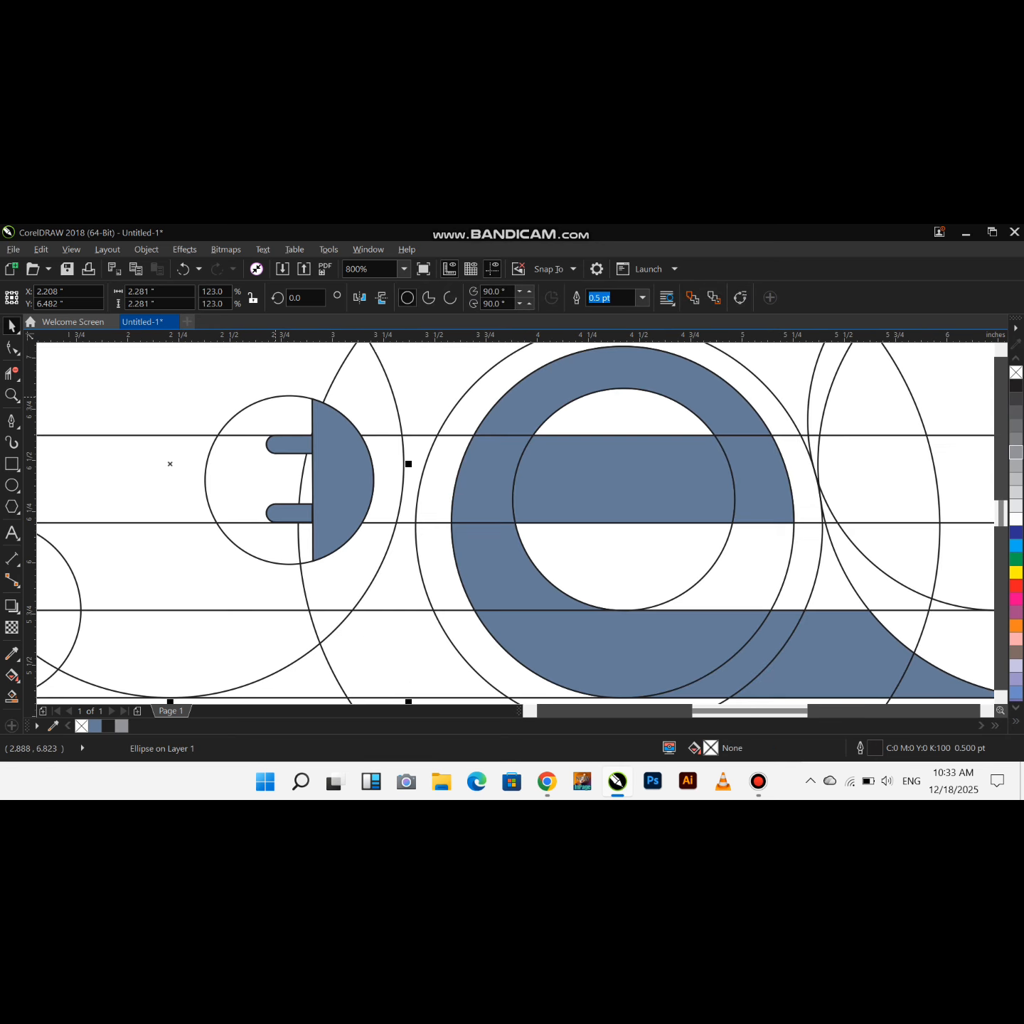
Smart-fill the area between the plug and the large circle's edge, between the two upper lines, and weld it to the plug
{"action": "left_click", "coordinate": [11, 695]}
{"action": "left_click", "coordinate": [382, 483]}
{"action": "left_click", "coordinate": [11, 325]}
{"action": "left_click", "coordinate": [334, 457], "text": "shift"}
{"action": "left_click", "coordinate": [433, 297]}
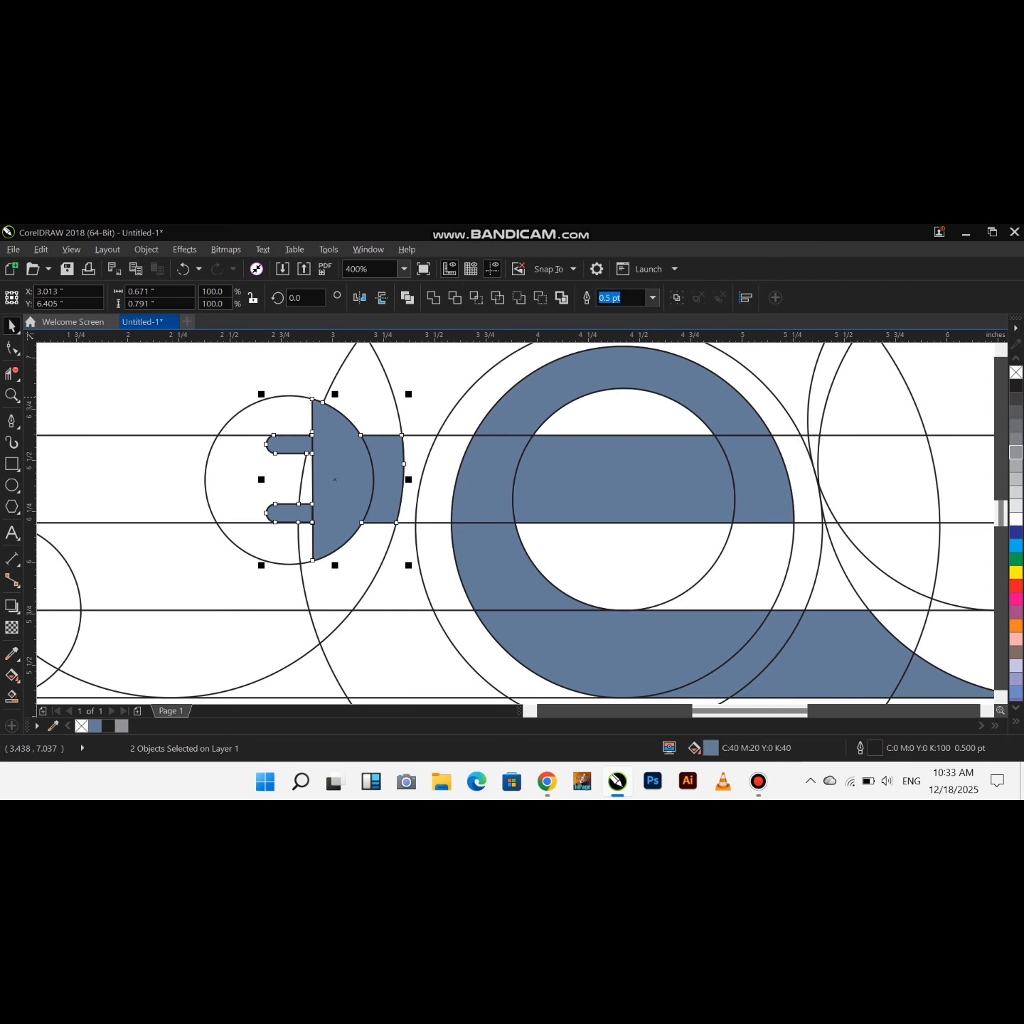
{"action": "left_click", "coordinate": [203, 419]}
Select all filled pieces of the e shape, including its tail, crossbar and ring sections, together with the plug
{"action": "scroll", "coordinate": [201, 418], "scroll_direction": "down", "scroll_amount": 2}
{"action": "scroll", "coordinate": [313, 389], "scroll_direction": "up", "scroll_amount": 1}
{"action": "scroll", "coordinate": [378, 516], "scroll_direction": "down", "scroll_amount": 1}
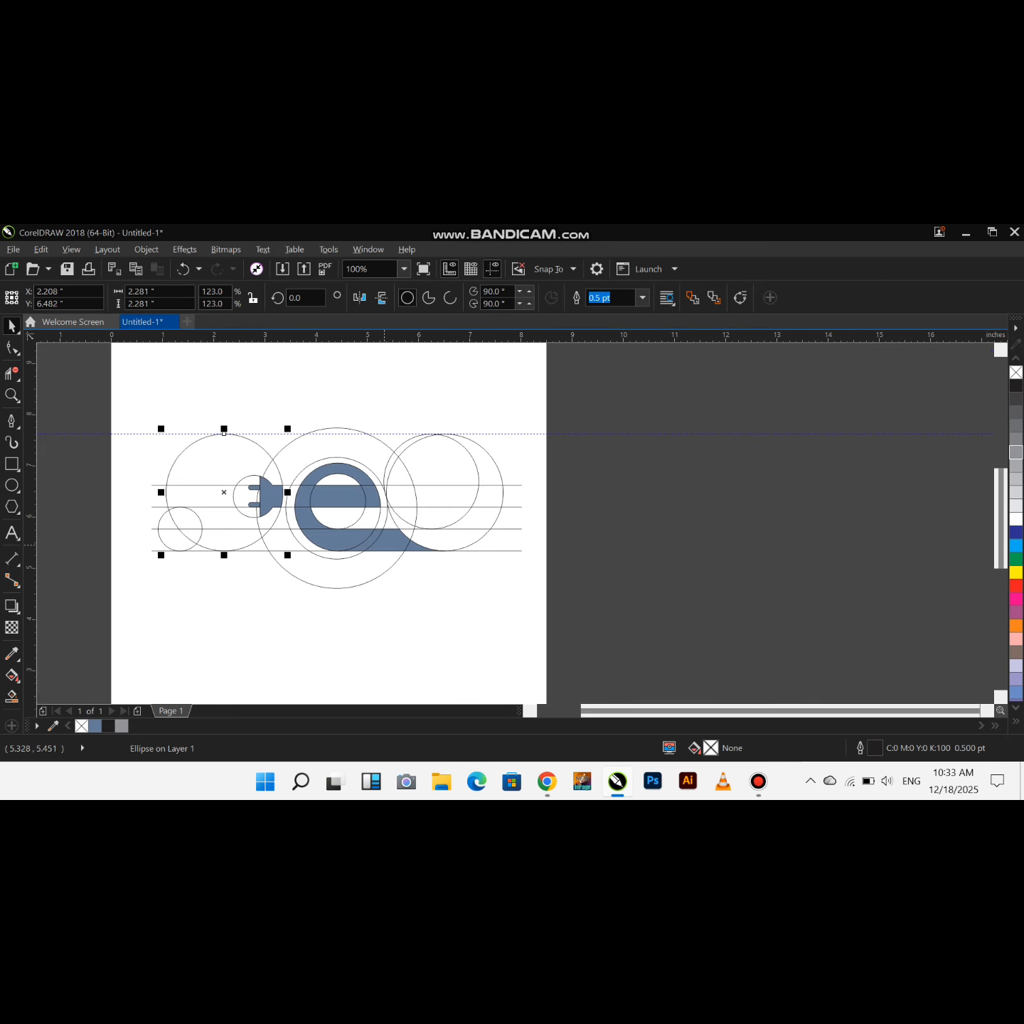
{"action": "left_click_drag", "start_coordinate": [430, 609], "coordinate": [332, 551]}
{"action": "scroll", "coordinate": [382, 527], "scroll_direction": "up", "scroll_amount": 2}
{"action": "left_click", "coordinate": [518, 594]}
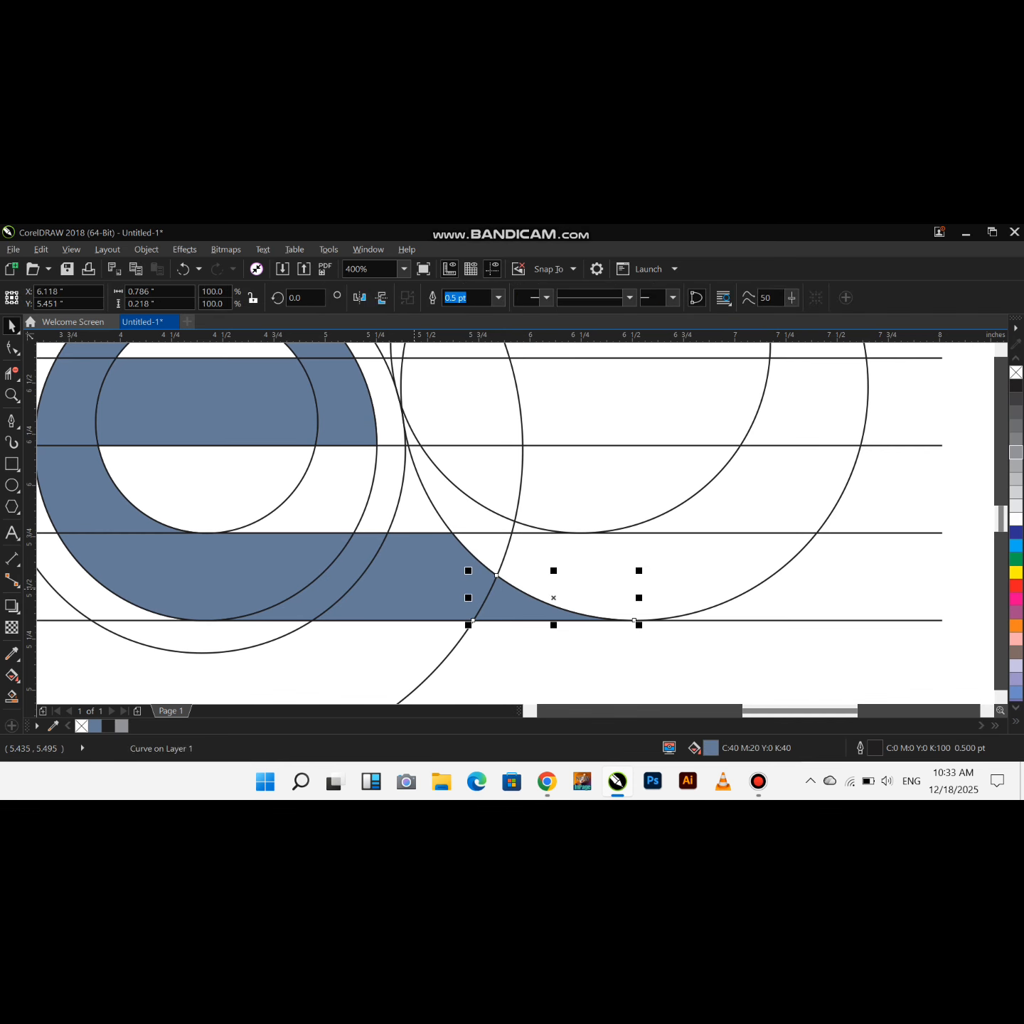
{"action": "left_click", "coordinate": [414, 588], "text": "shift"}
{"action": "left_click", "coordinate": [339, 579], "text": "shift"}
{"action": "left_click", "coordinate": [195, 561], "text": "shift"}
{"action": "left_click", "coordinate": [89, 490], "text": "shift"}
{"action": "left_click", "coordinate": [75, 426], "text": "shift"}
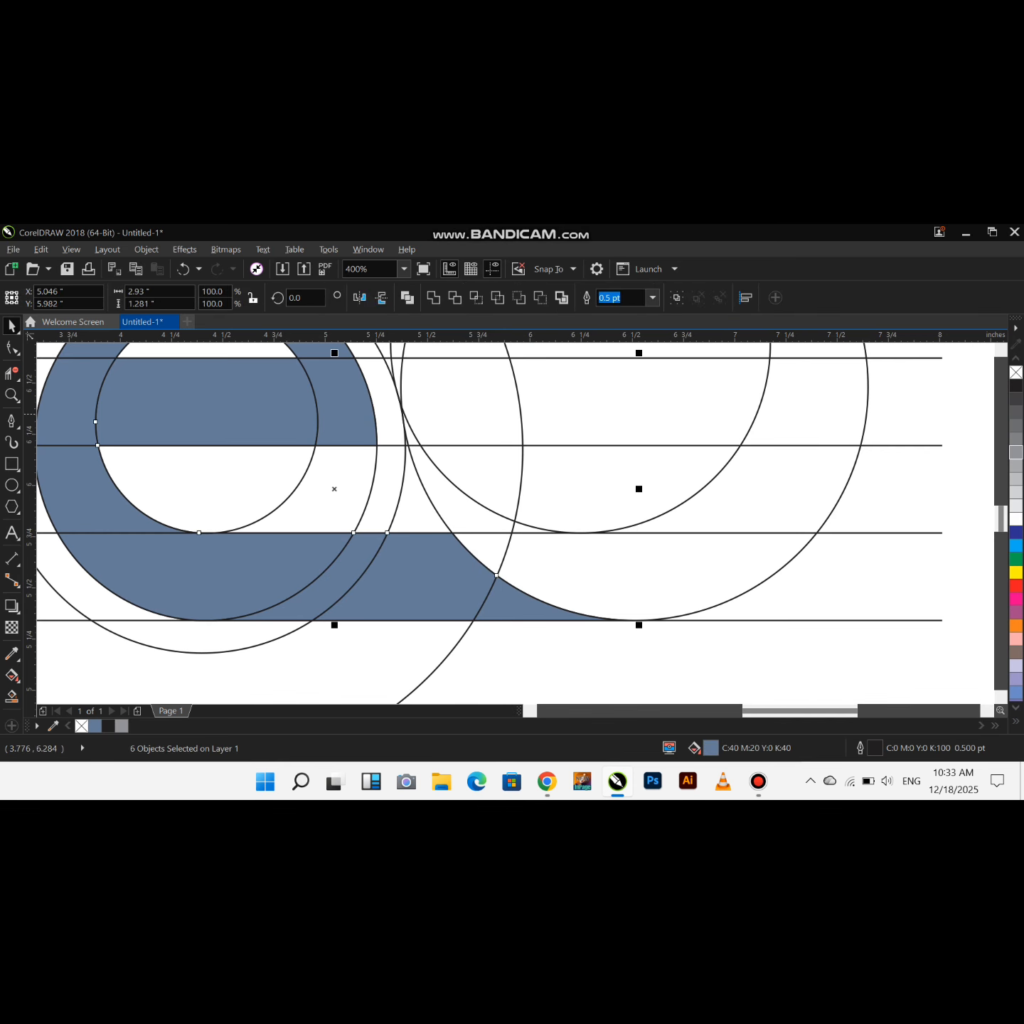
{"action": "left_click", "coordinate": [206, 411], "text": "shift"}
{"action": "left_click", "coordinate": [359, 411], "text": "shift"}
{"action": "scroll", "coordinate": [450, 556], "scroll_direction": "down", "scroll_amount": 1}
{"action": "scroll", "coordinate": [359, 411], "scroll_direction": "down", "scroll_amount": 2}
{"action": "left_click", "coordinate": [279, 478], "text": "shift"}
{"action": "left_click", "coordinate": [258, 481], "text": "shift"}
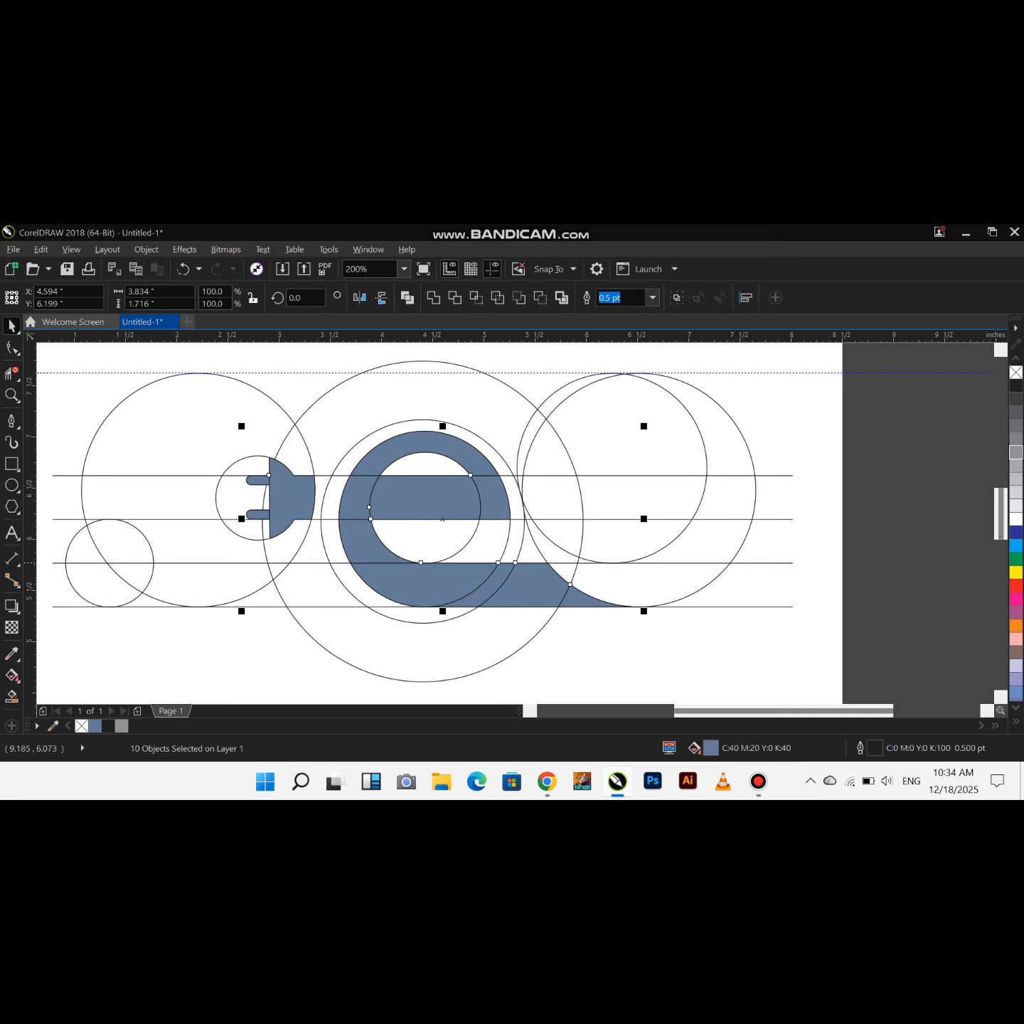
Try the orange C0 M60 Y100 K0 as the fill of the selected e and plug pieces
{"action": "left_click", "coordinate": [1015, 572]}
{"action": "left_click", "coordinate": [1015, 625]}
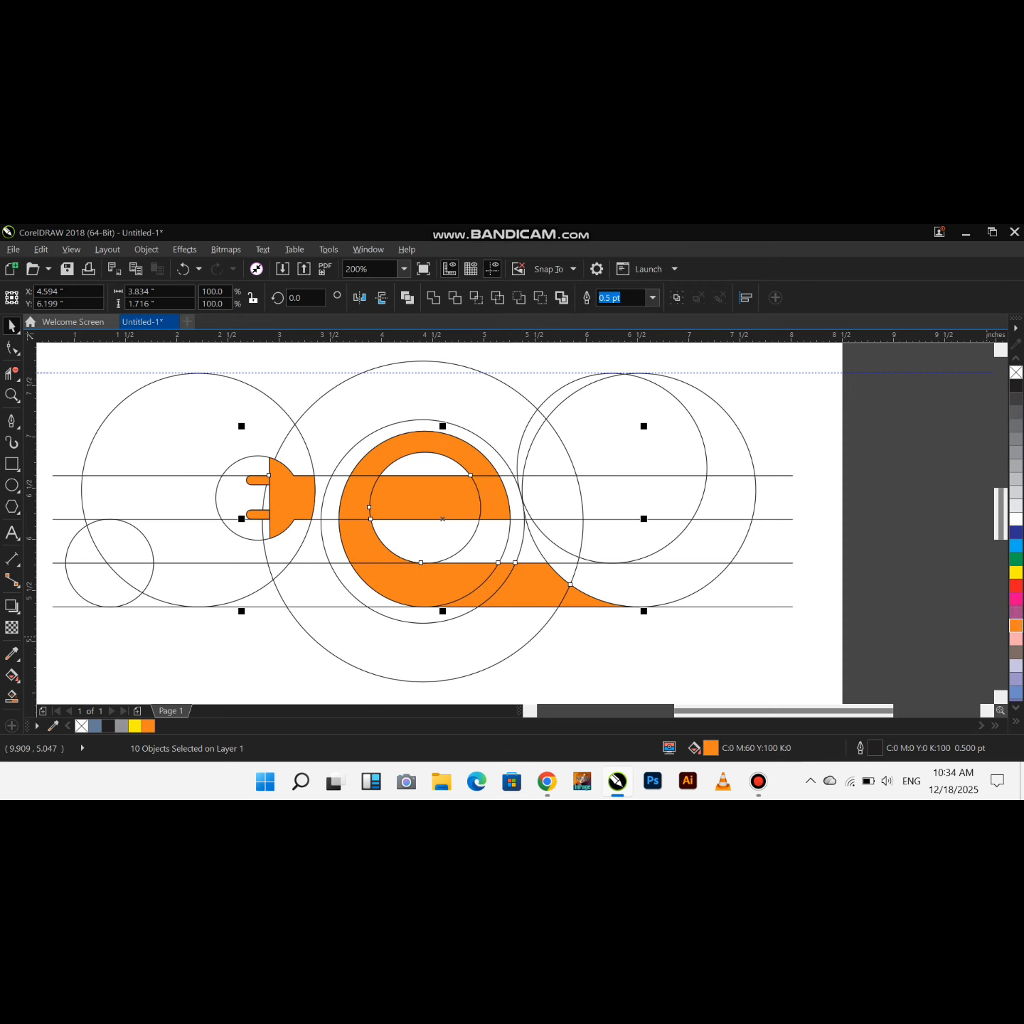
{"action": "scroll", "coordinate": [342, 522], "scroll_direction": "down", "scroll_amount": 2}
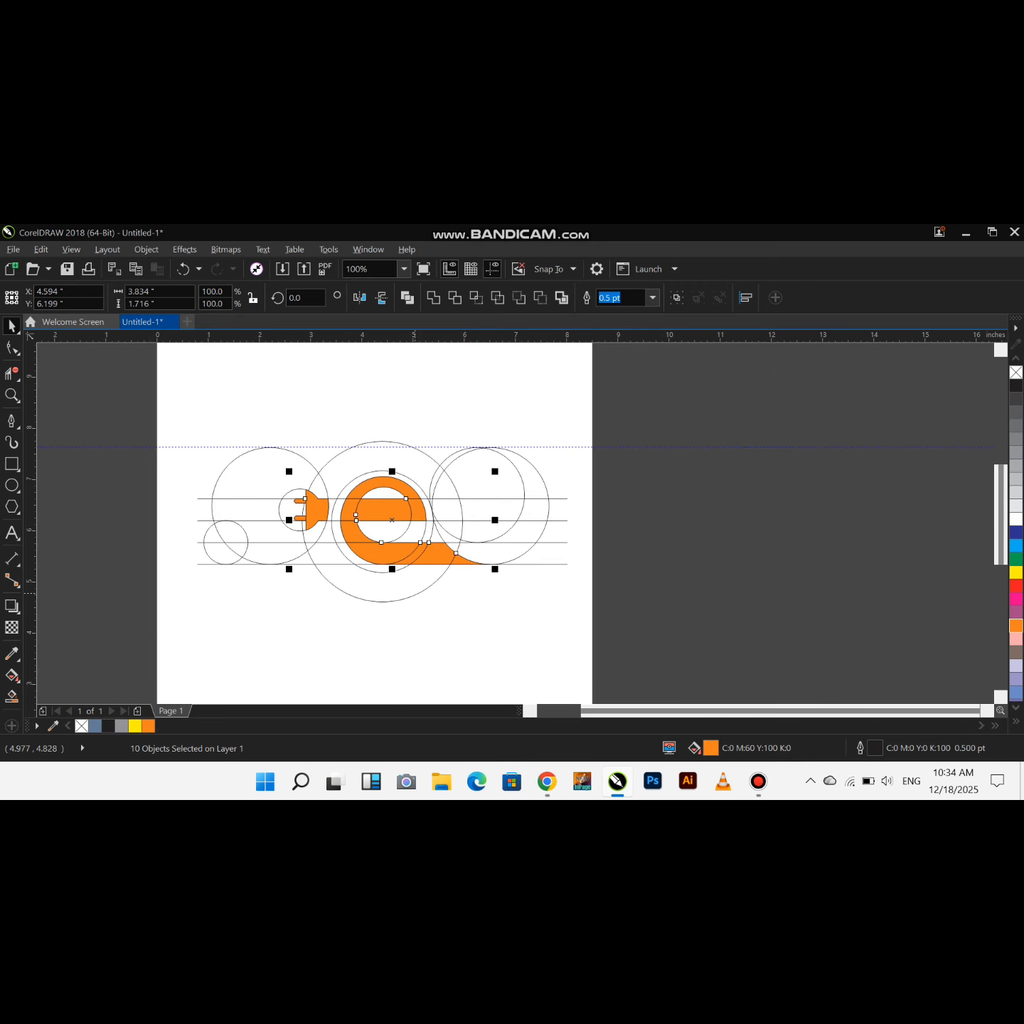
Try a bright blue fill, R0 G4 B255, on the selected e and plug pieces
{"action": "left_click", "coordinate": [1016, 531]}
{"action": "double_click", "coordinate": [711, 747]}
{"action": "left_click", "coordinate": [497, 491]}
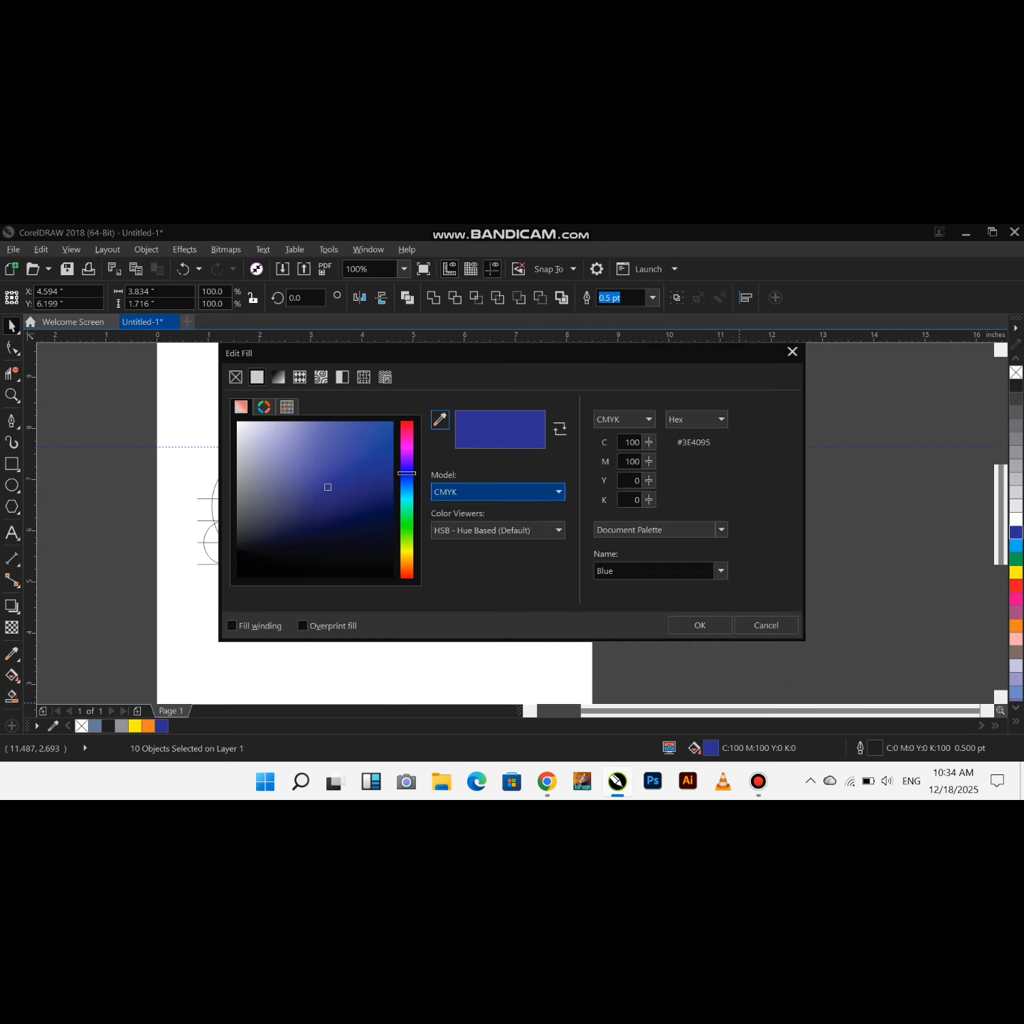
{"action": "left_click", "coordinate": [497, 529]}
{"action": "left_click", "coordinate": [393, 421]}
{"action": "left_click", "coordinate": [699, 625]}
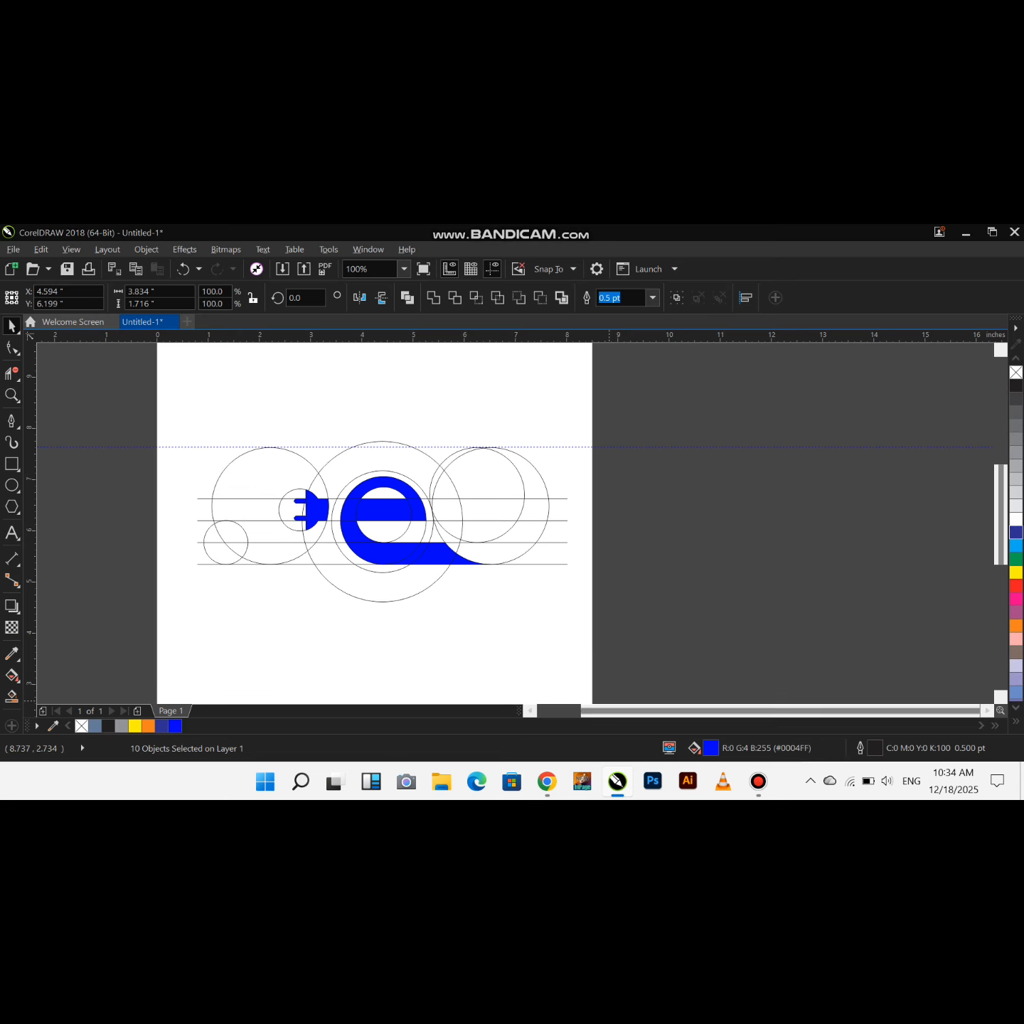
Change the fill of the selected e and plug pieces to yellow, R255 G242 B0
{"action": "double_click", "coordinate": [710, 747]}
{"action": "left_click_drag", "start_coordinate": [407, 473], "coordinate": [407, 551]}
{"action": "left_click", "coordinate": [713, 622]}
{"action": "left_click", "coordinate": [717, 618]}
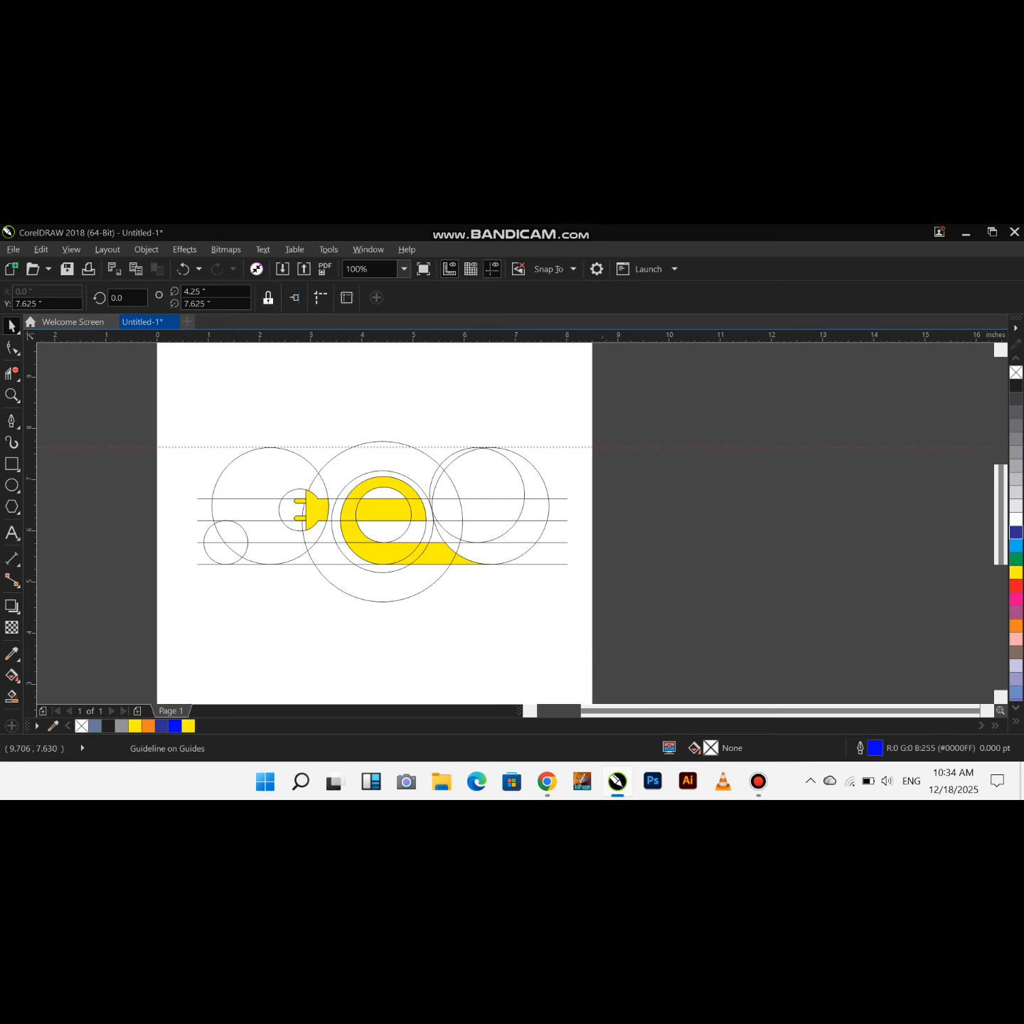
Place a copy of all yellow e and plug pieces, merged into one clean shape, below the construction drawing
{"action": "scroll", "coordinate": [415, 554], "scroll_direction": "down", "scroll_amount": 2}
{"action": "scroll", "coordinate": [403, 413], "scroll_direction": "down", "scroll_amount": 1}
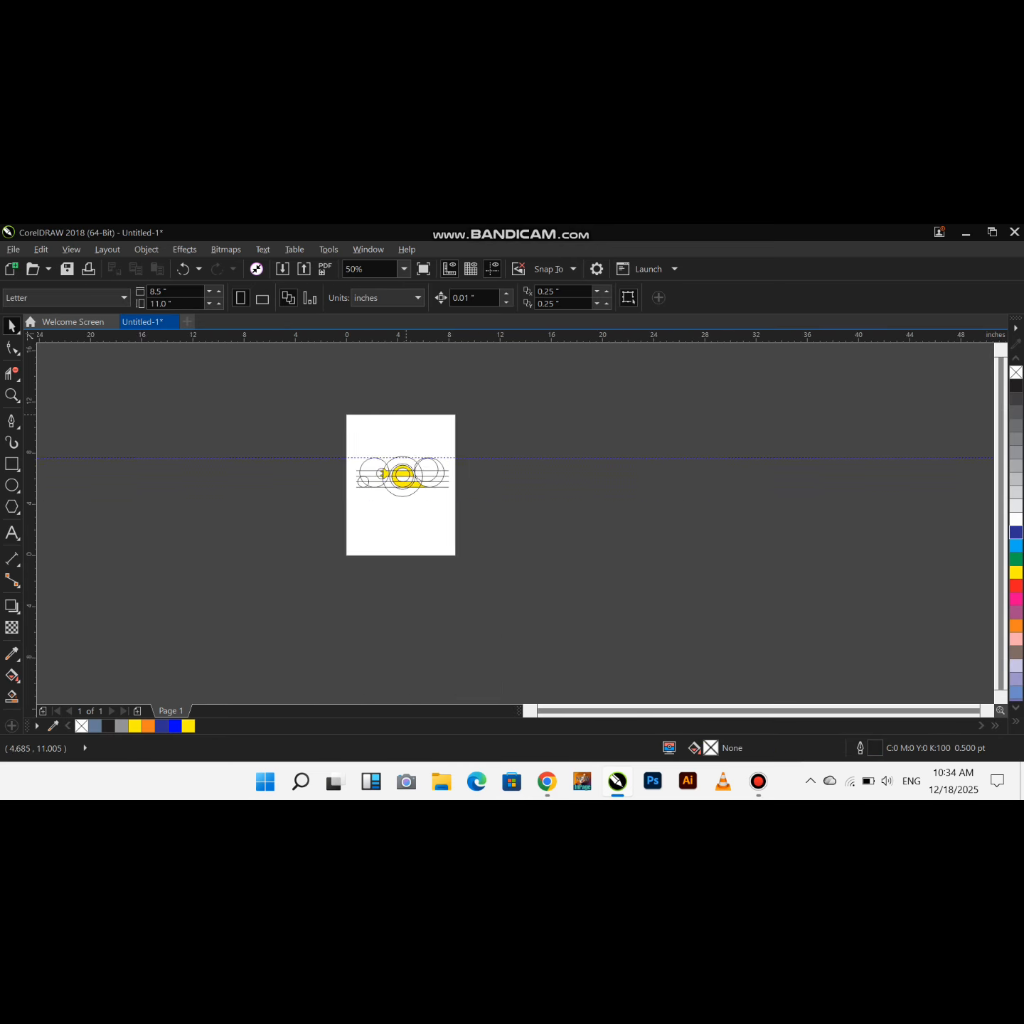
{"action": "scroll", "coordinate": [377, 519], "scroll_direction": "up", "scroll_amount": 1}
{"action": "scroll", "coordinate": [450, 451], "scroll_direction": "up", "scroll_amount": 1}
{"action": "left_click", "coordinate": [461, 448]}
{"action": "scroll", "coordinate": [475, 456], "scroll_direction": "up", "scroll_amount": 1}
{"action": "left_click", "coordinate": [475, 456], "text": "shift"}
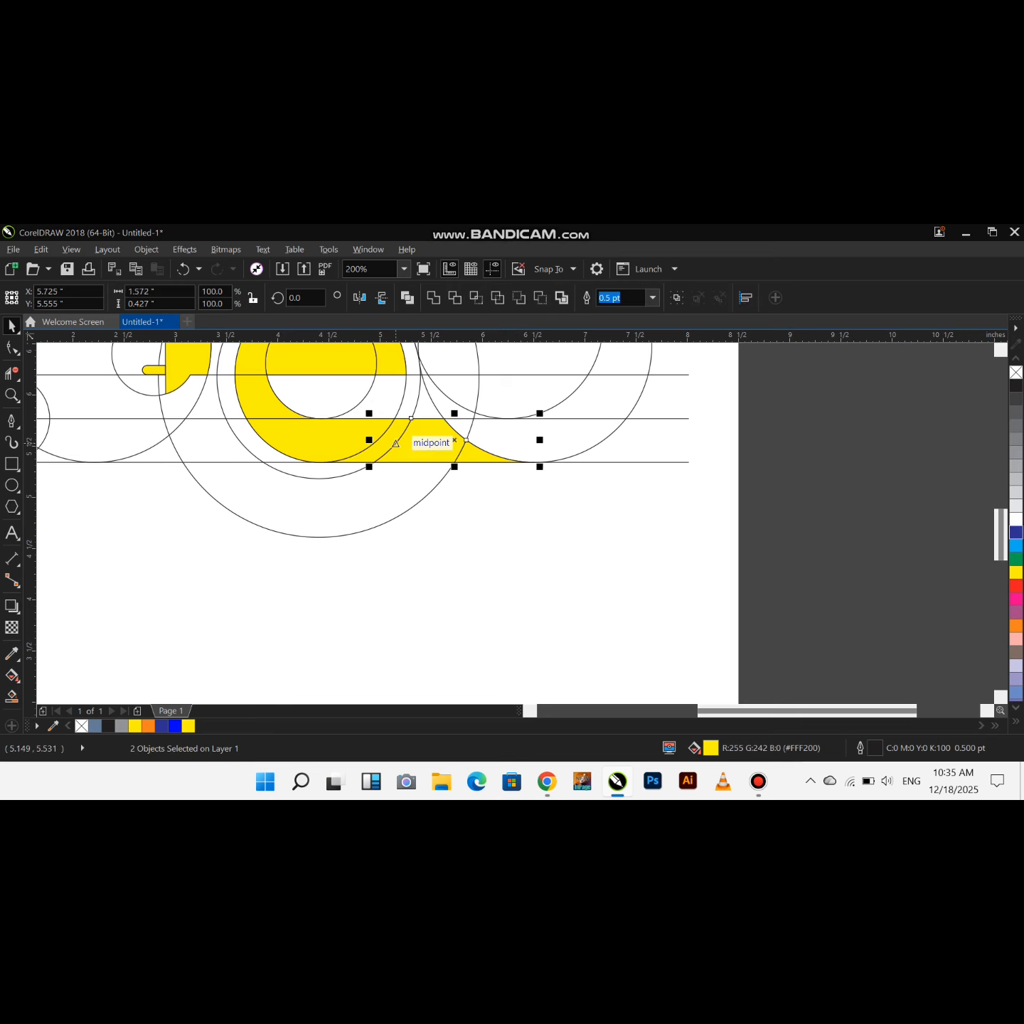
{"action": "left_click", "coordinate": [391, 444], "text": "shift"}
{"action": "left_click", "coordinate": [300, 437], "text": "shift"}
{"action": "left_click", "coordinate": [251, 388], "text": "shift"}
{"action": "left_click", "coordinate": [257, 361], "text": "shift"}
{"action": "scroll", "coordinate": [374, 464], "scroll_direction": "down", "scroll_amount": 1}
{"action": "scroll", "coordinate": [345, 377], "scroll_direction": "up", "scroll_amount": 1}
{"action": "left_click", "coordinate": [350, 437], "text": "shift"}
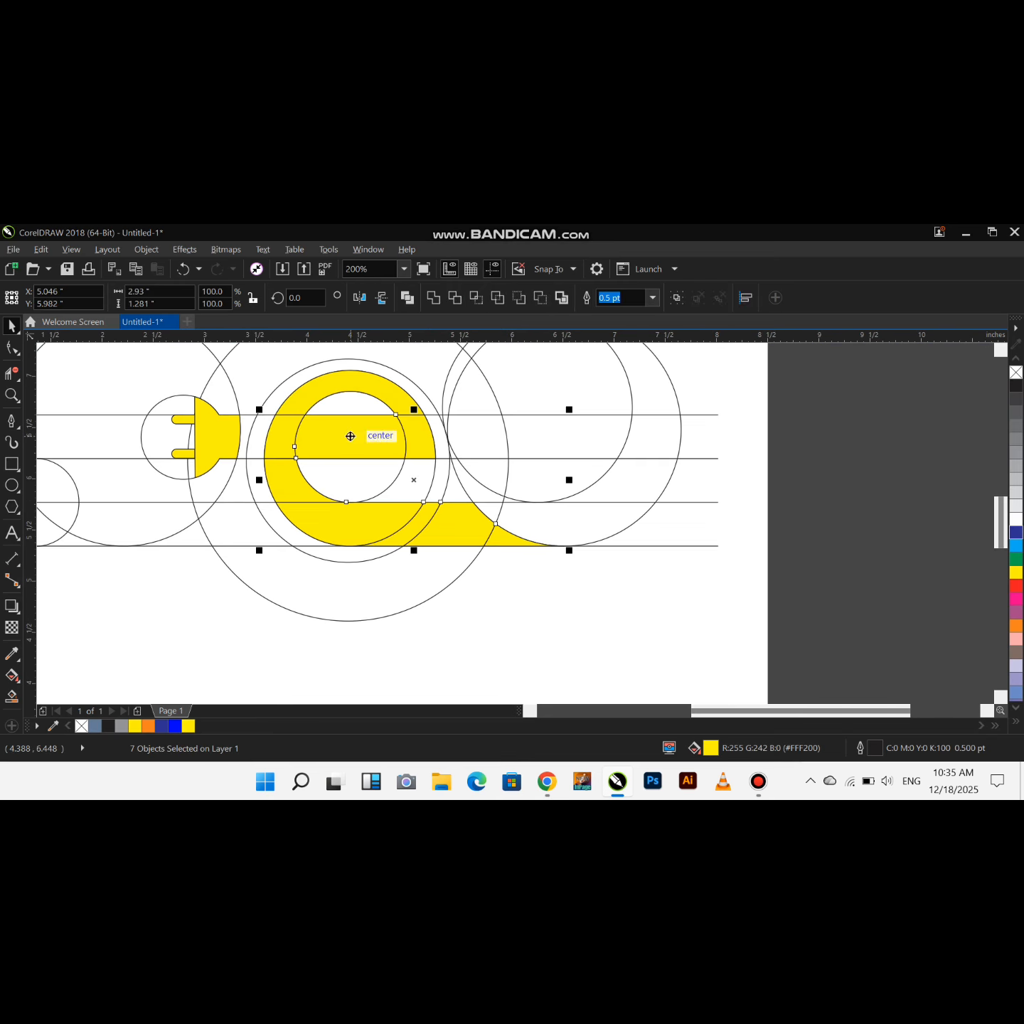
{"action": "left_click", "coordinate": [419, 437], "text": "shift"}
{"action": "left_click", "coordinate": [376, 379], "text": "shift"}
{"action": "left_click", "coordinate": [224, 435], "text": "shift"}
{"action": "scroll", "coordinate": [299, 430], "scroll_direction": "down", "scroll_amount": 1}
{"action": "left_click_drag", "start_coordinate": [334, 445], "coordinate": [356, 600]}
{"action": "key", "text": "Escape"}
{"action": "scroll", "coordinate": [359, 581], "scroll_direction": "down", "scroll_amount": 1}
{"action": "left_click", "coordinate": [550, 574]}
Draw a vertical line about 0.56 inches long above the copied e, with a 10 pt outline and a triangular arrowhead pointing down
{"action": "left_click", "coordinate": [11, 421]}
{"action": "scroll", "coordinate": [354, 554], "scroll_direction": "up", "scroll_amount": 1}
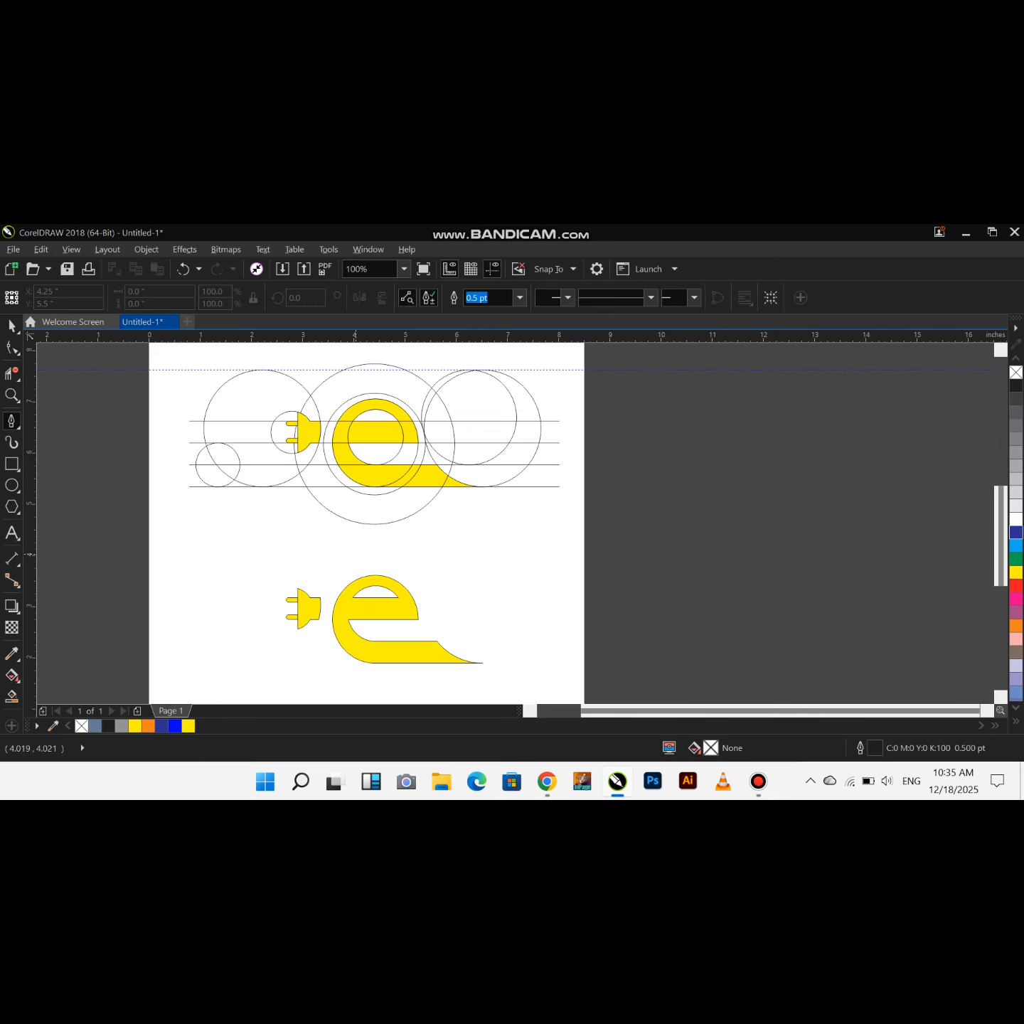
{"action": "left_click", "coordinate": [11, 326]}
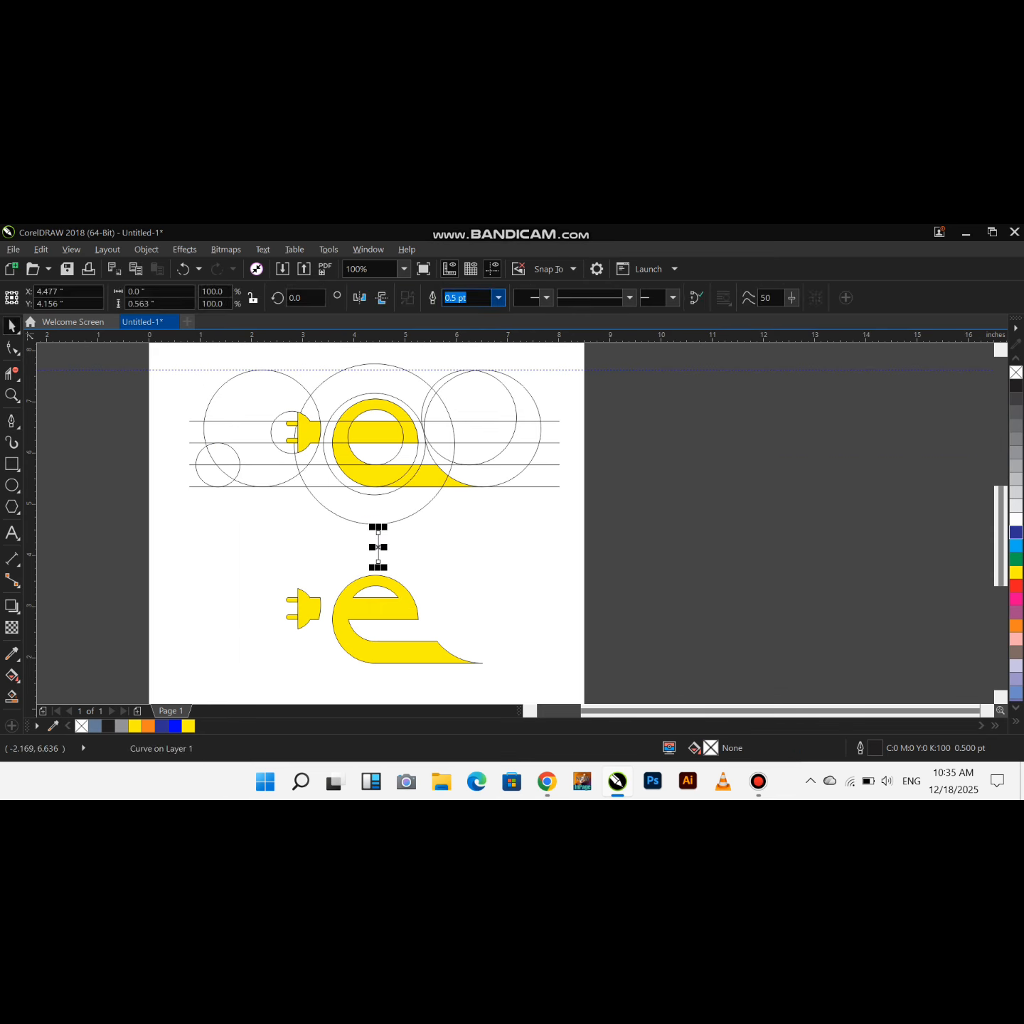
{"action": "left_click", "coordinate": [498, 297]}
{"action": "left_click", "coordinate": [453, 376]}
{"action": "left_click", "coordinate": [498, 297]}
{"action": "left_click", "coordinate": [459, 429]}
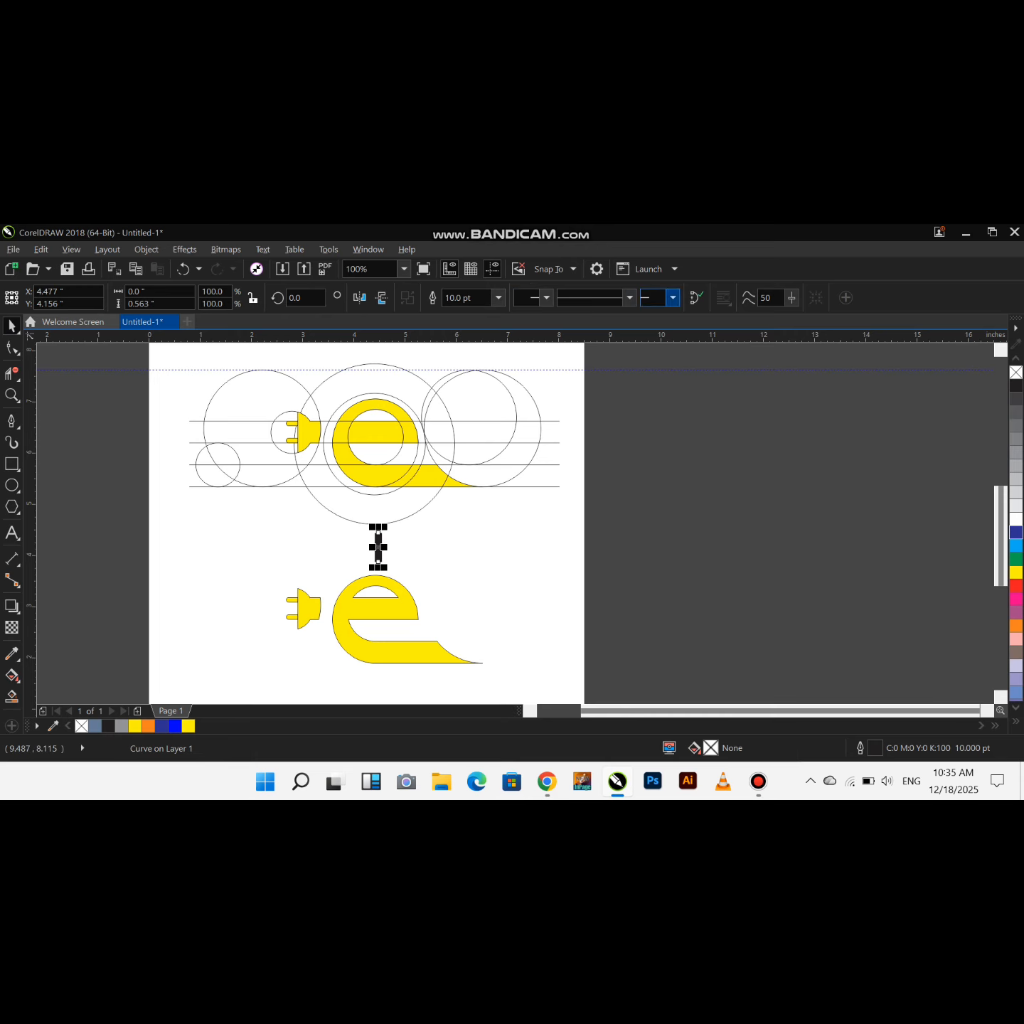
{"action": "left_click", "coordinate": [671, 297]}
{"action": "left_click", "coordinate": [655, 370]}
{"action": "left_click", "coordinate": [425, 552]}
Move the copied e and plug down clear of the arrowhead
{"action": "scroll", "coordinate": [407, 560], "scroll_direction": "down", "scroll_amount": 1}
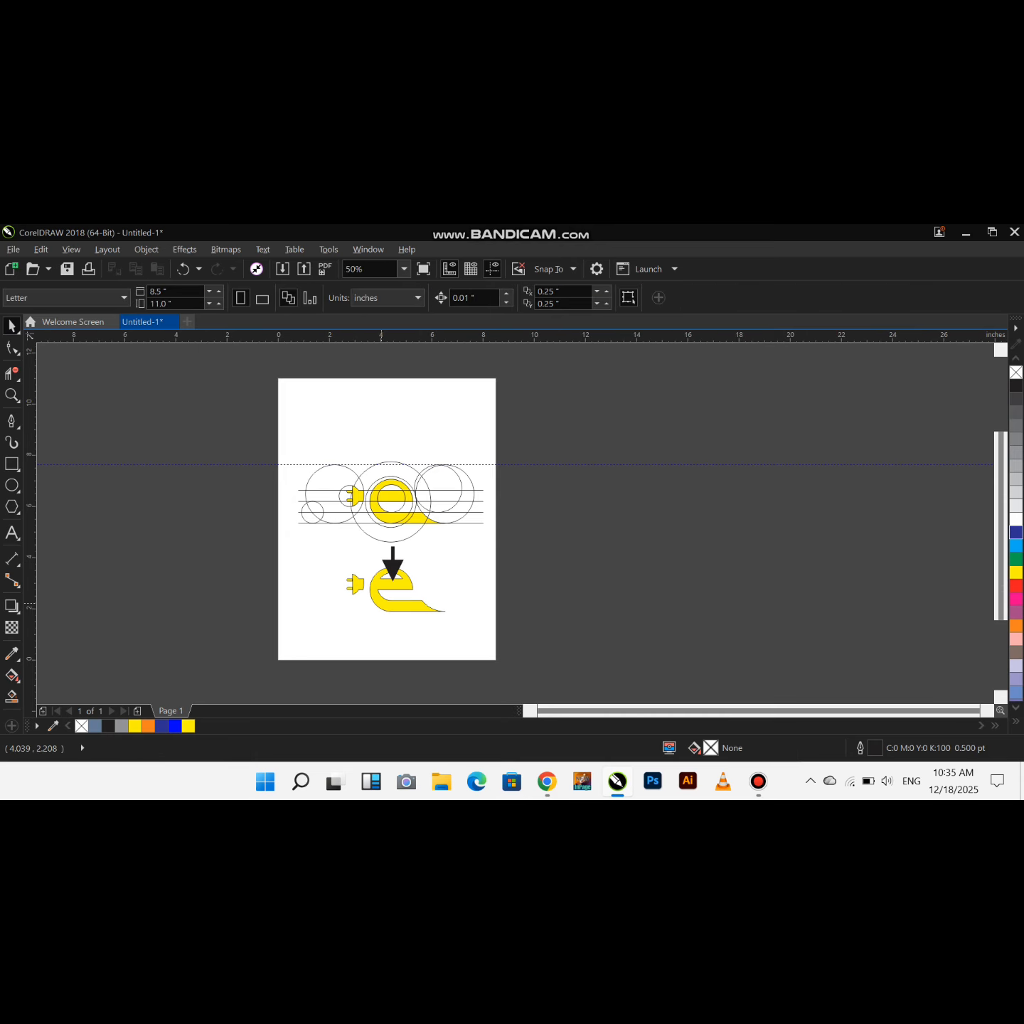
{"action": "left_click_drag", "start_coordinate": [382, 608], "coordinate": [384, 633]}
{"action": "key", "text": "Escape"}
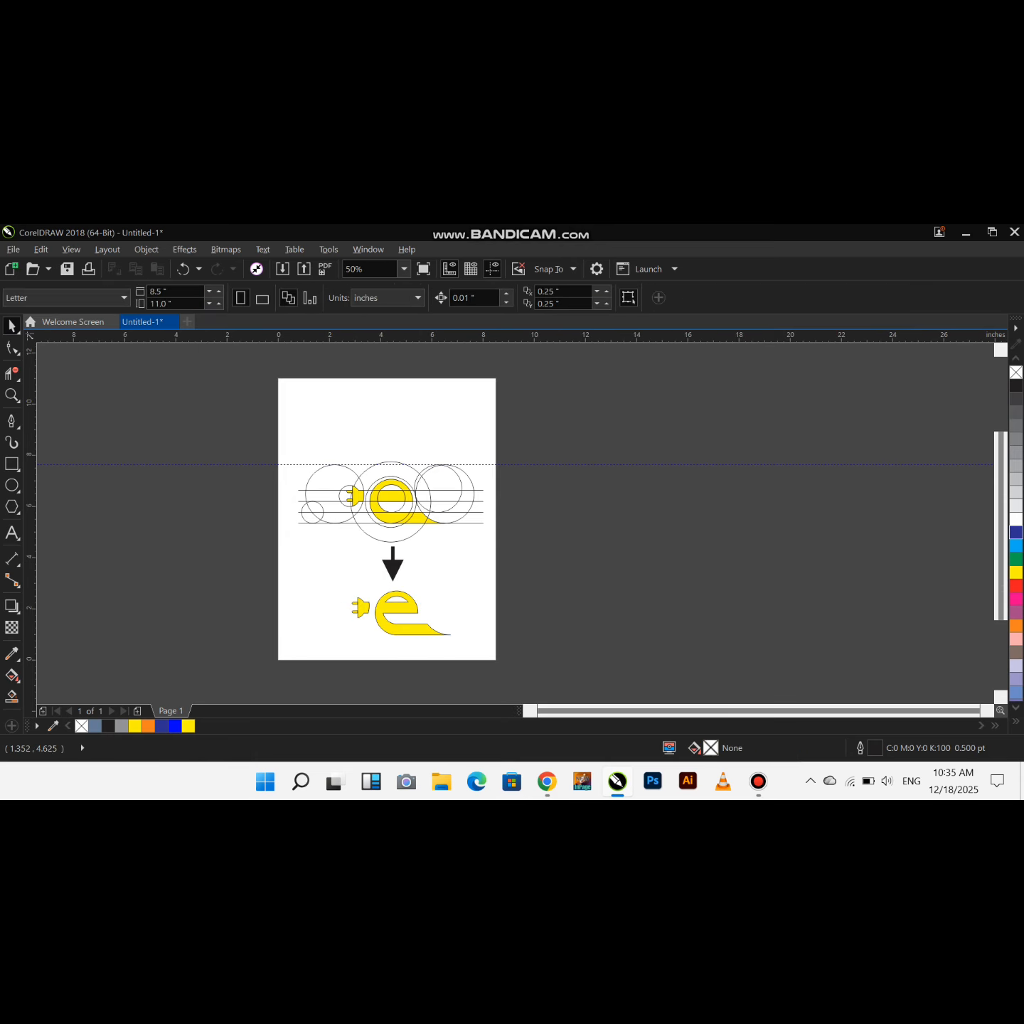
Scale the whole artwork down to about 4.85 inches wide and reposition it within the page
{"action": "scroll", "coordinate": [369, 494], "scroll_direction": "down", "scroll_amount": 1}
{"action": "key", "text": "ctrl+a"}
{"action": "left_click_drag", "start_coordinate": [328, 568], "coordinate": [344, 548]}
{"action": "scroll", "coordinate": [416, 495], "scroll_direction": "up", "scroll_amount": 1}
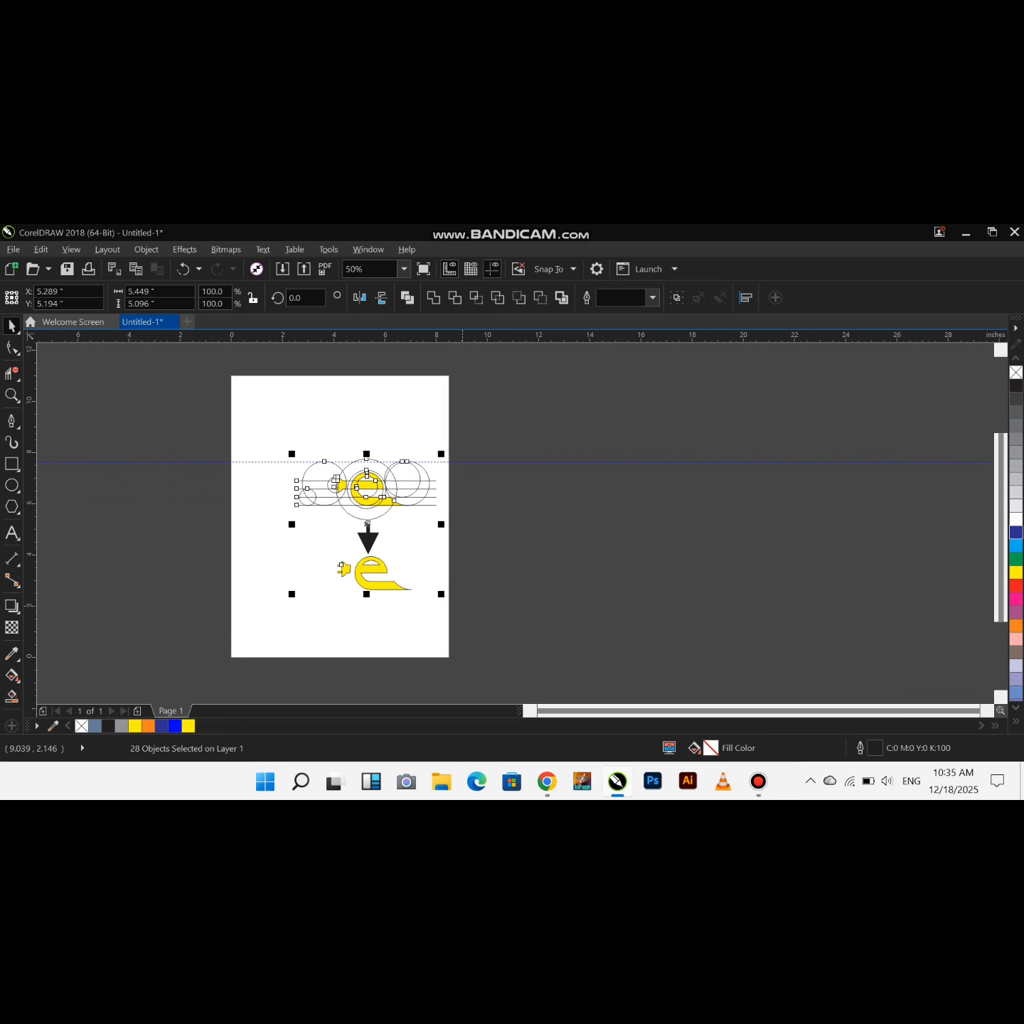
{"action": "left_click_drag", "start_coordinate": [441, 594], "coordinate": [428, 582]}
{"action": "left_click_drag", "start_coordinate": [359, 500], "coordinate": [358, 502]}
{"action": "key", "text": "Escape"}
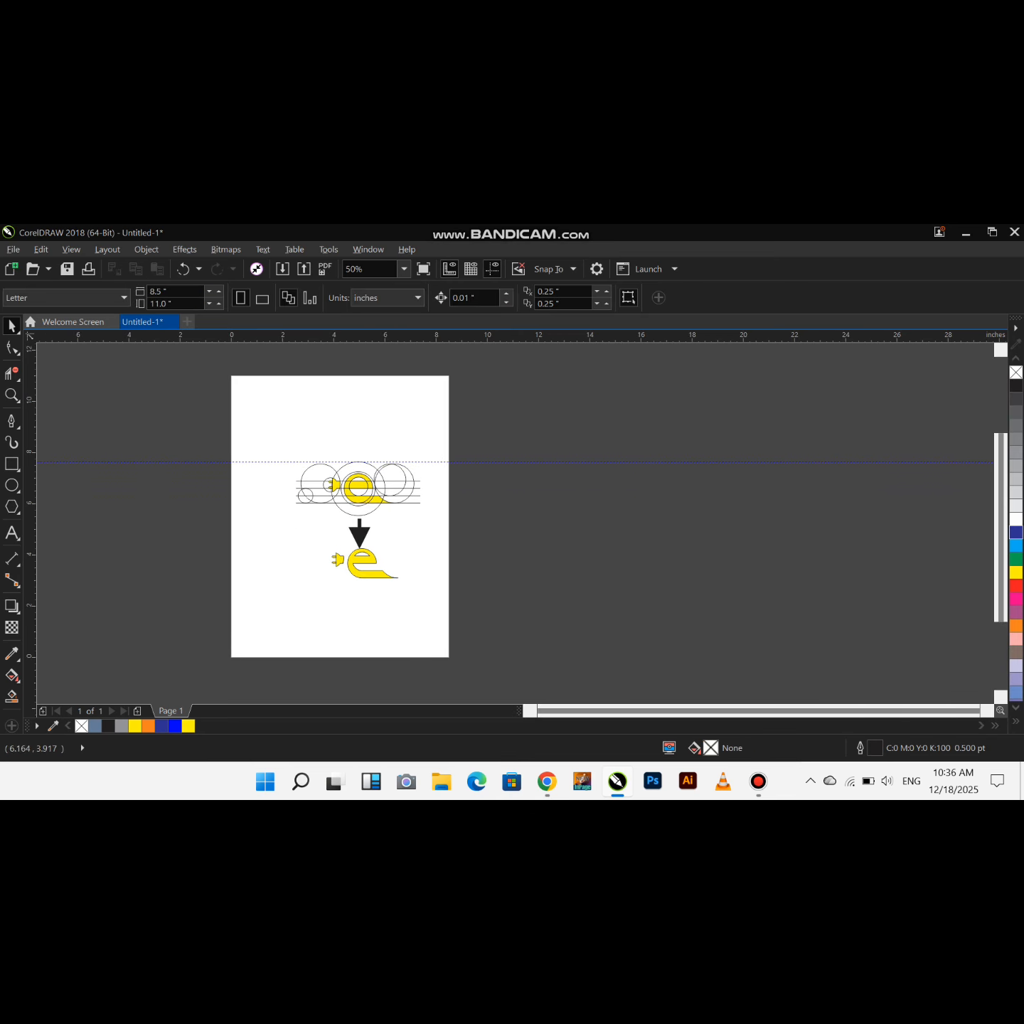
Lower the copied e and plug so they sit just beneath the arrow's tip
{"action": "scroll", "coordinate": [366, 545], "scroll_direction": "up", "scroll_amount": 1}
{"action": "left_click", "coordinate": [307, 569]}
{"action": "left_click_drag", "start_coordinate": [364, 581], "coordinate": [365, 597]}
{"action": "left_click", "coordinate": [353, 506]}
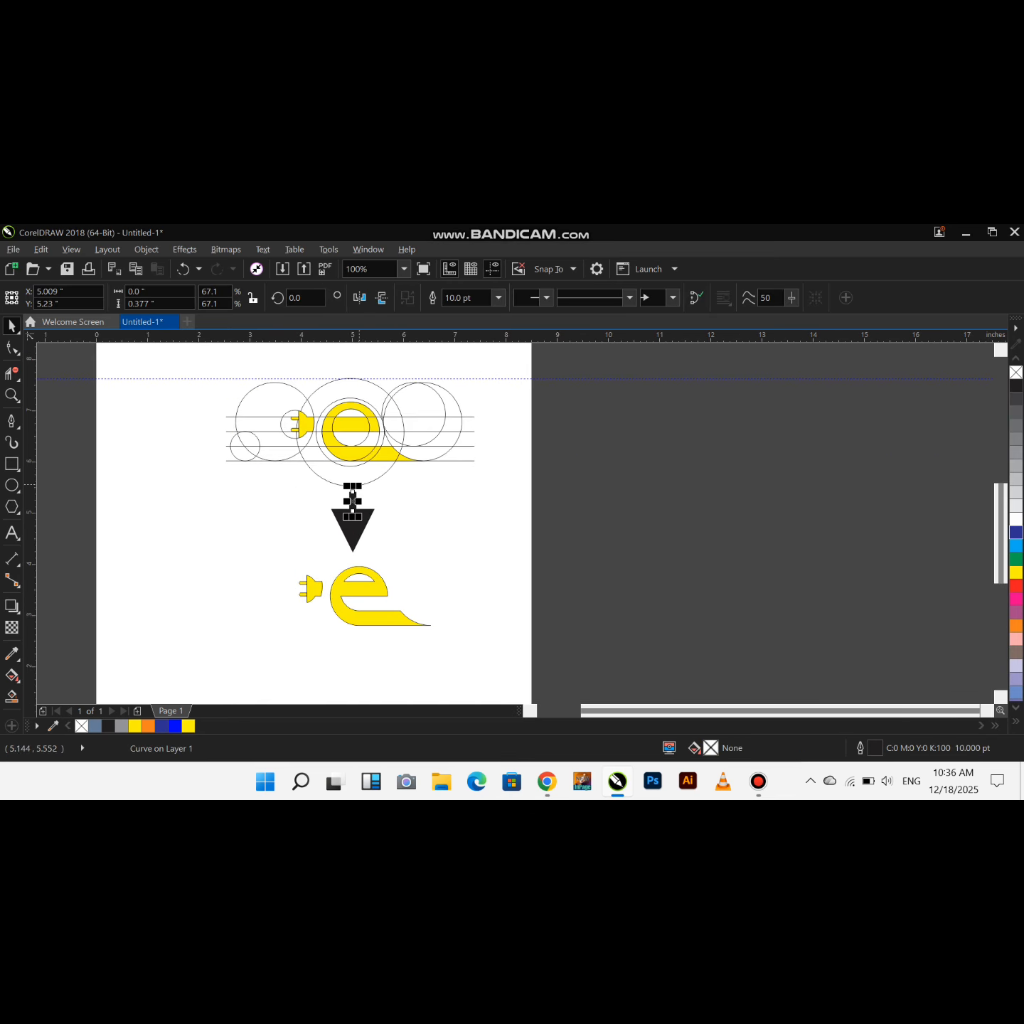
{"action": "left_click", "coordinate": [322, 516]}
Shift the whole artwork toward the page's horizontal centre and preview it full screen
{"action": "scroll", "coordinate": [428, 542], "scroll_direction": "down", "scroll_amount": 2}
{"action": "left_click_drag", "start_coordinate": [350, 485], "coordinate": [450, 597]}
{"action": "key", "text": "Escape"}
{"action": "key", "text": "F4"}
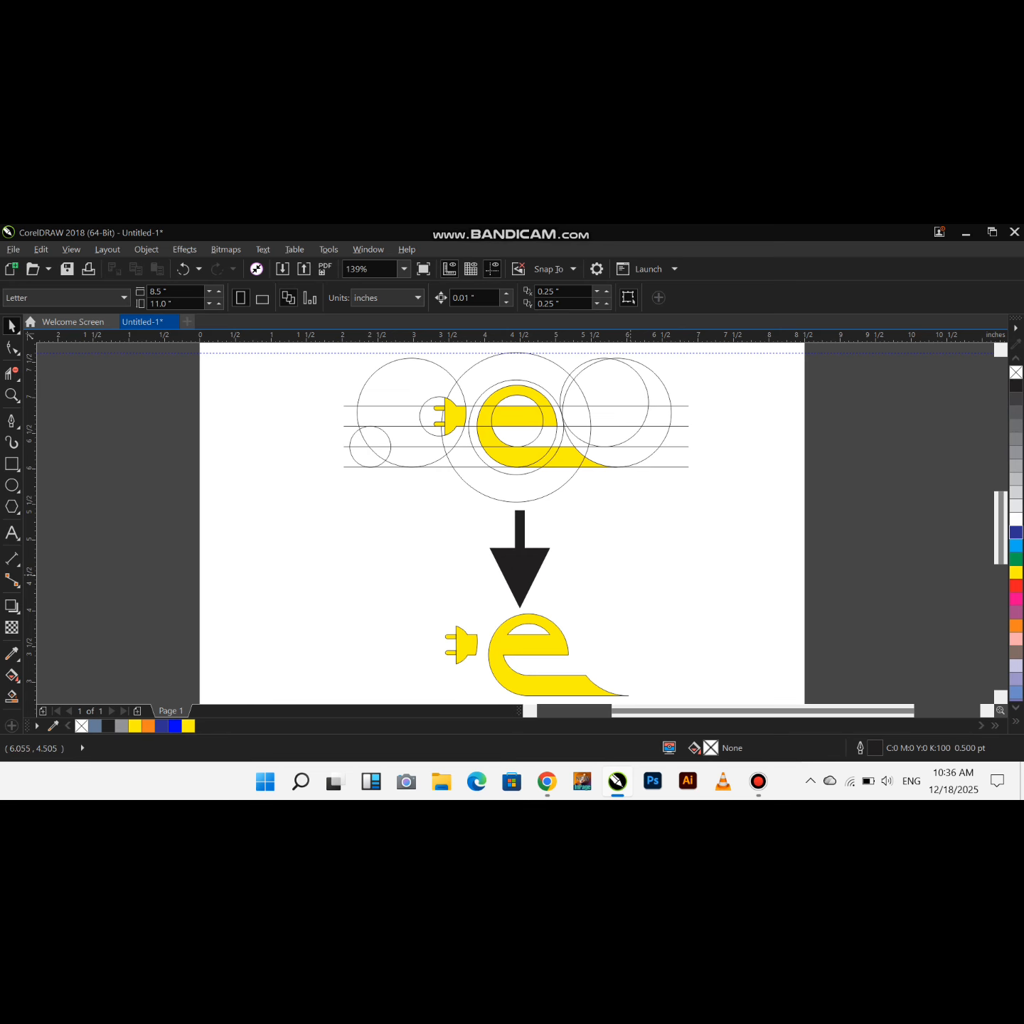
{"action": "key", "text": "F9"}
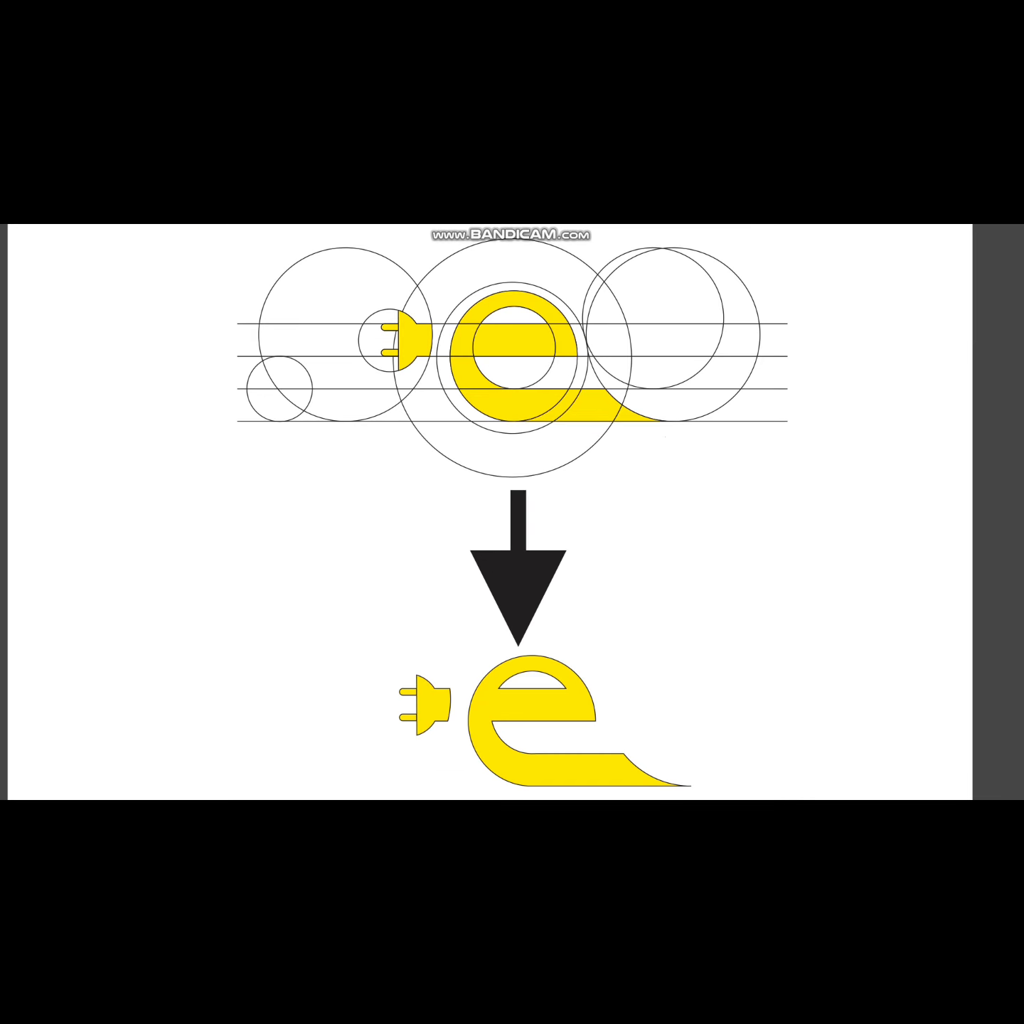
{"action": "key", "text": "Escape"}
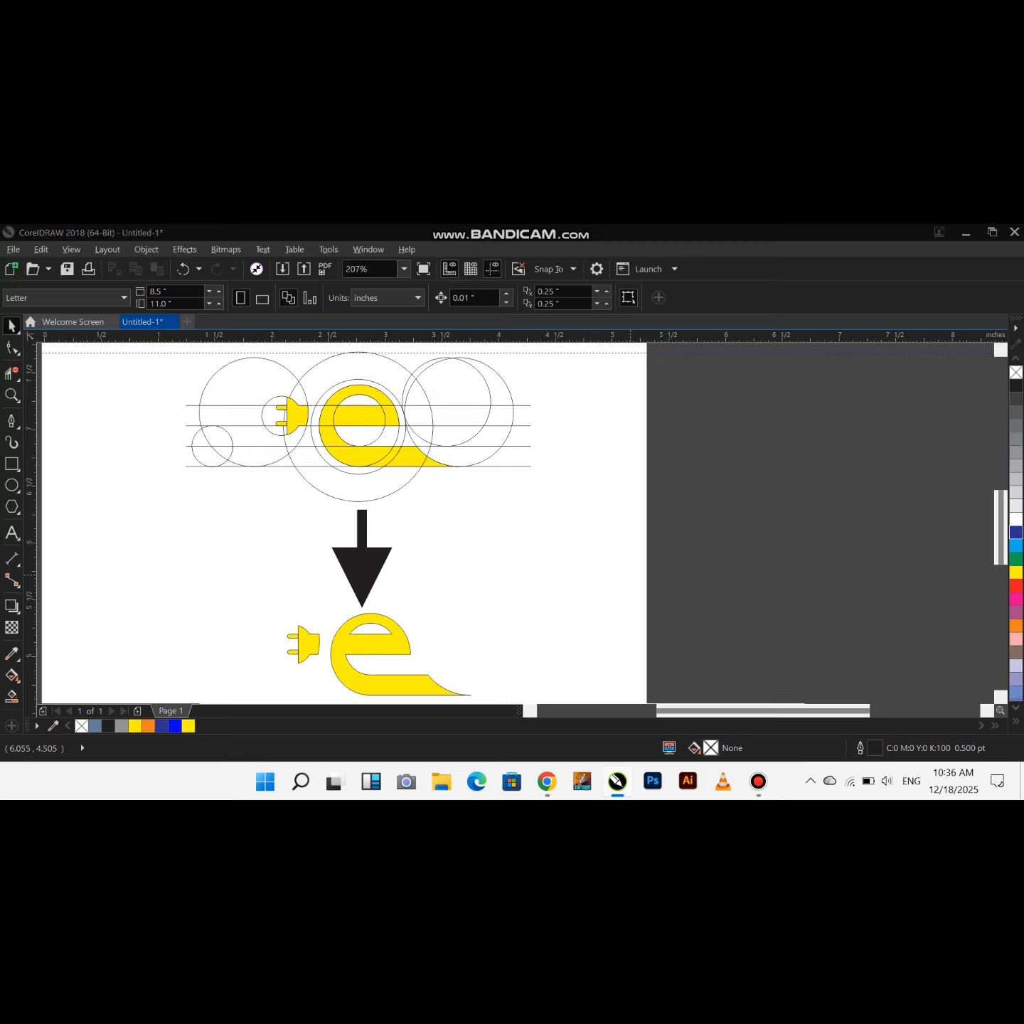
Group all the artwork, add an 8.5 by 11 inch page-sized rectangle, and group the two together
{"action": "key", "text": "ctrl+a"}
{"action": "key", "text": "ctrl+g"}
{"action": "scroll", "coordinate": [361, 480], "scroll_direction": "down", "scroll_amount": 2}
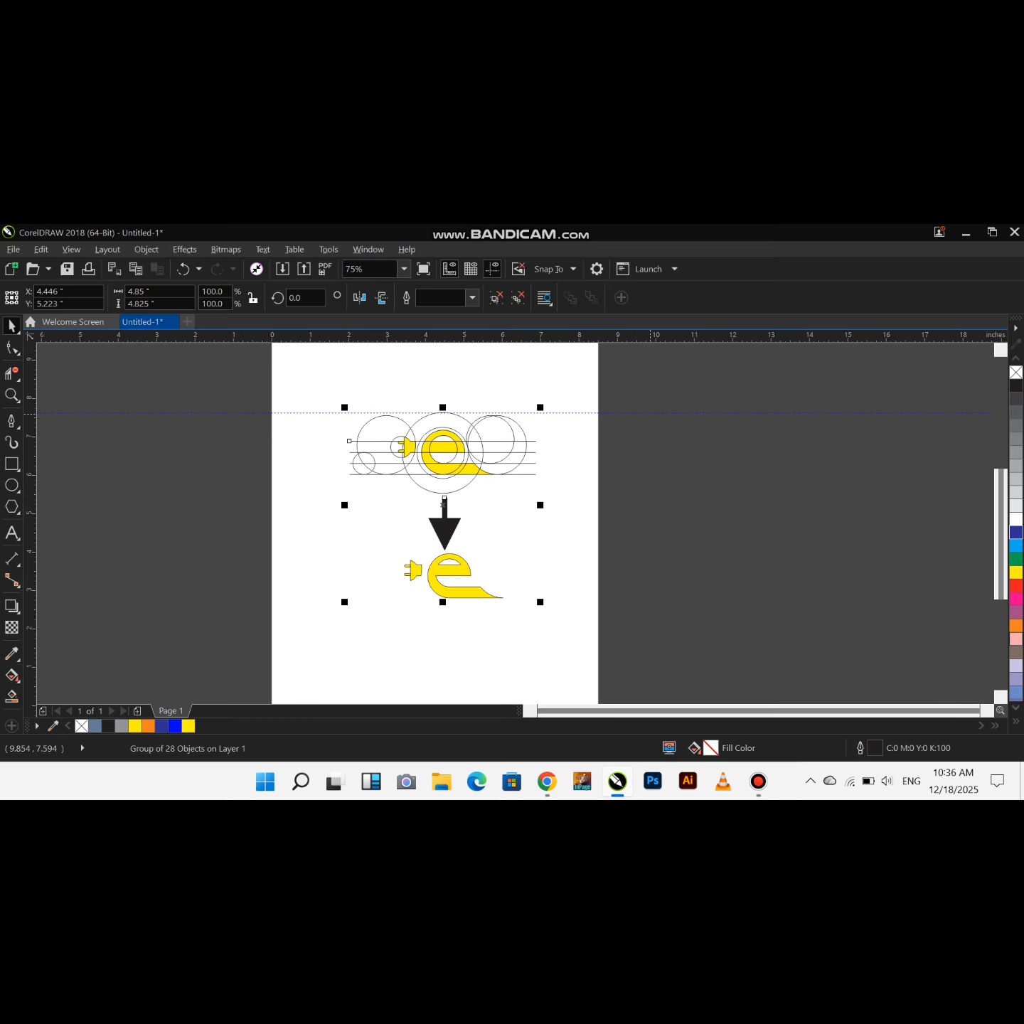
{"action": "left_click", "coordinate": [649, 413]}
{"action": "double_click", "coordinate": [11, 464]}
{"action": "key", "text": "space"}
{"action": "key", "text": "ctrl+a"}
{"action": "key", "text": "ctrl+g"}
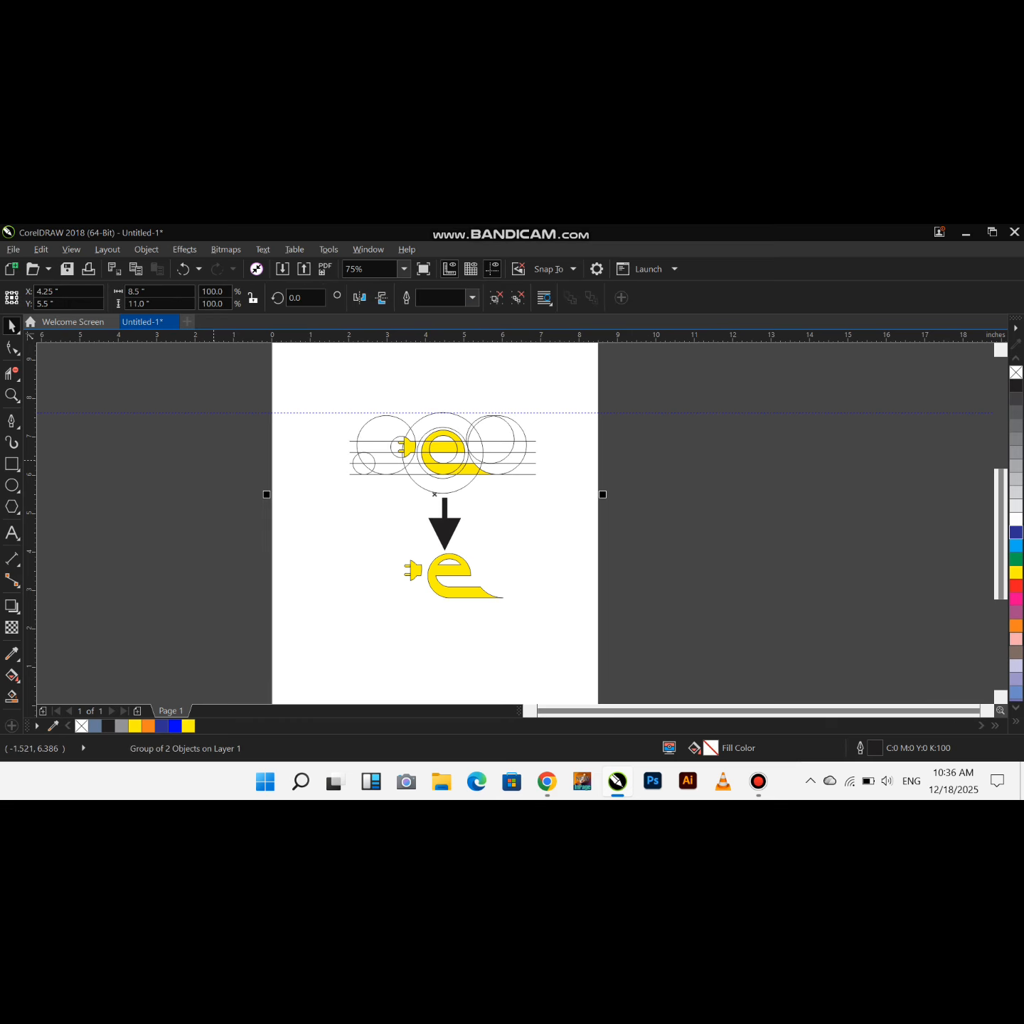
{"action": "key", "text": "ctrl+e"}
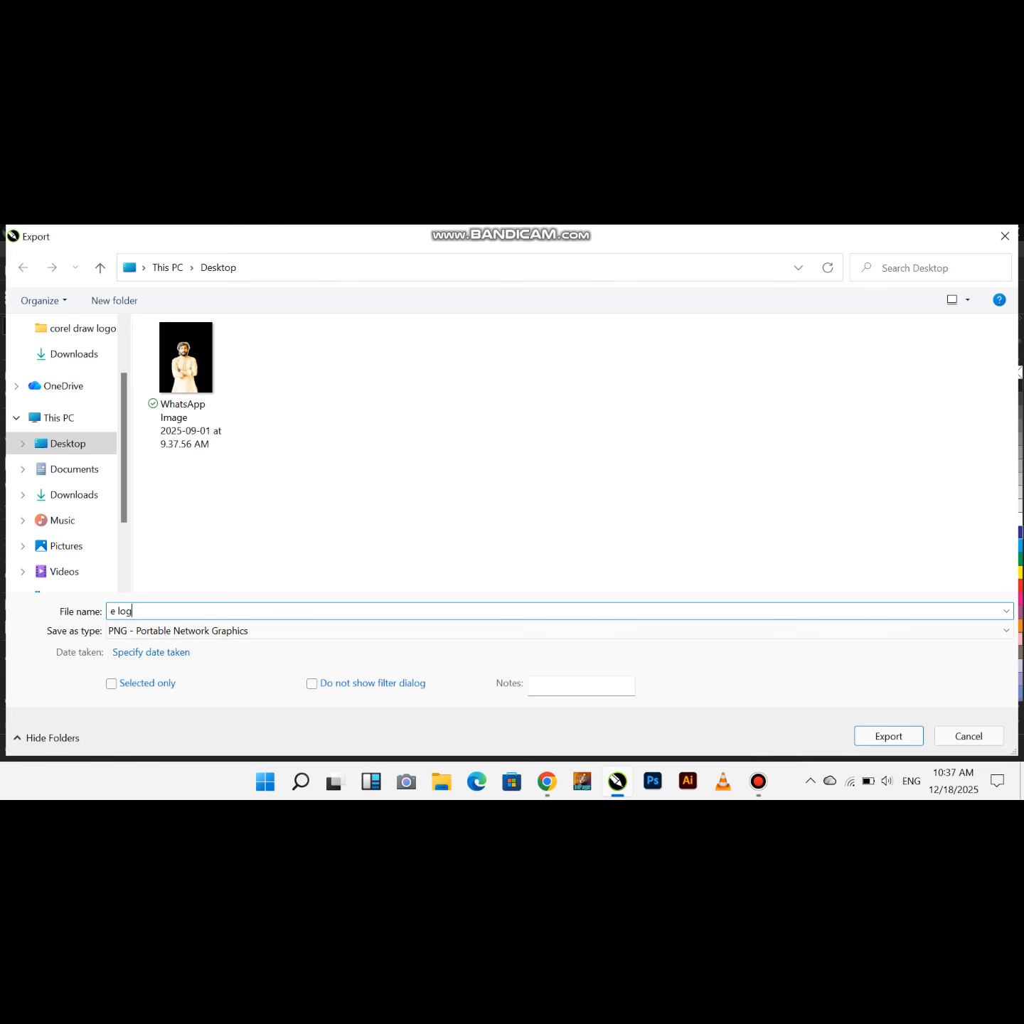
{"action": "type", "text": "e logo"}
{"action": "key", "text": "Return"}
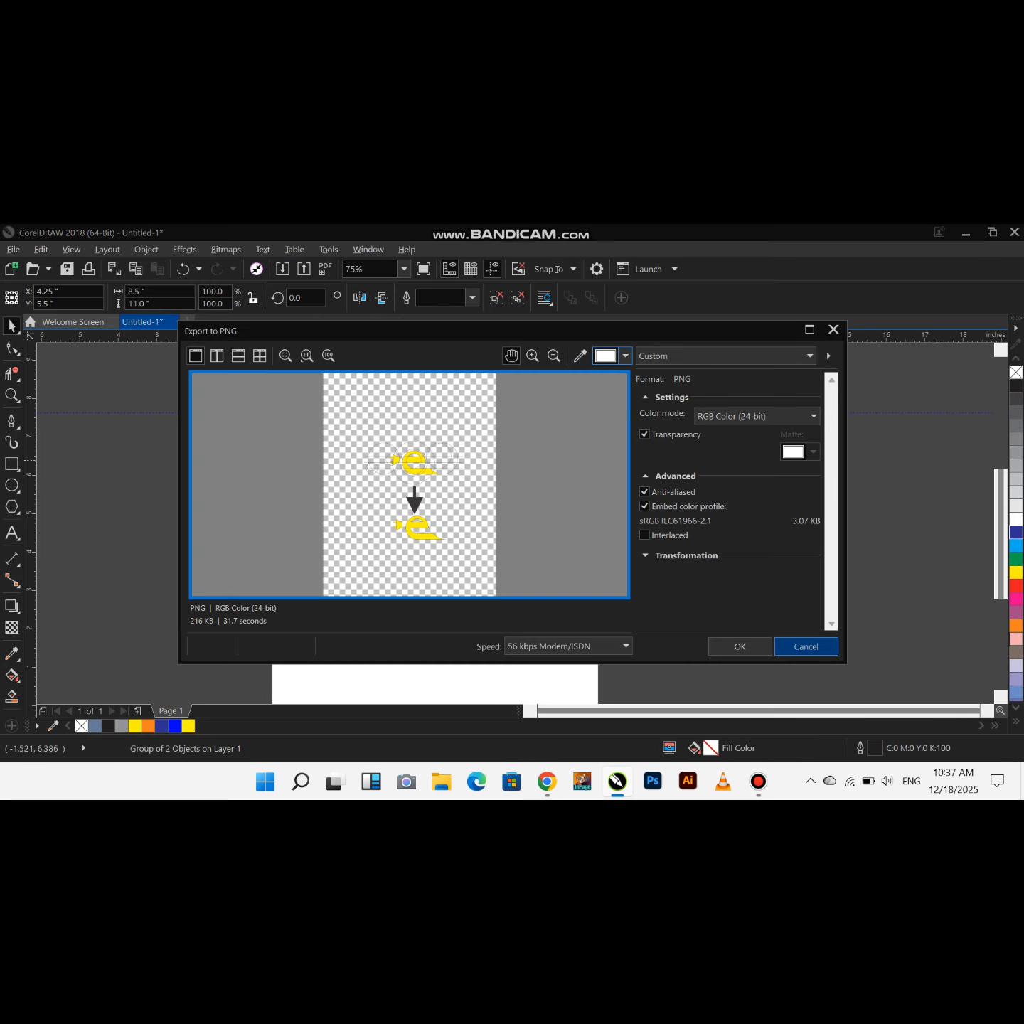
{"action": "left_click", "coordinate": [804, 645]}
Export the page to the Desktop as a JPG with Highest quality and RGB Color (24-bit)
{"action": "key", "text": "ctrl+e"}
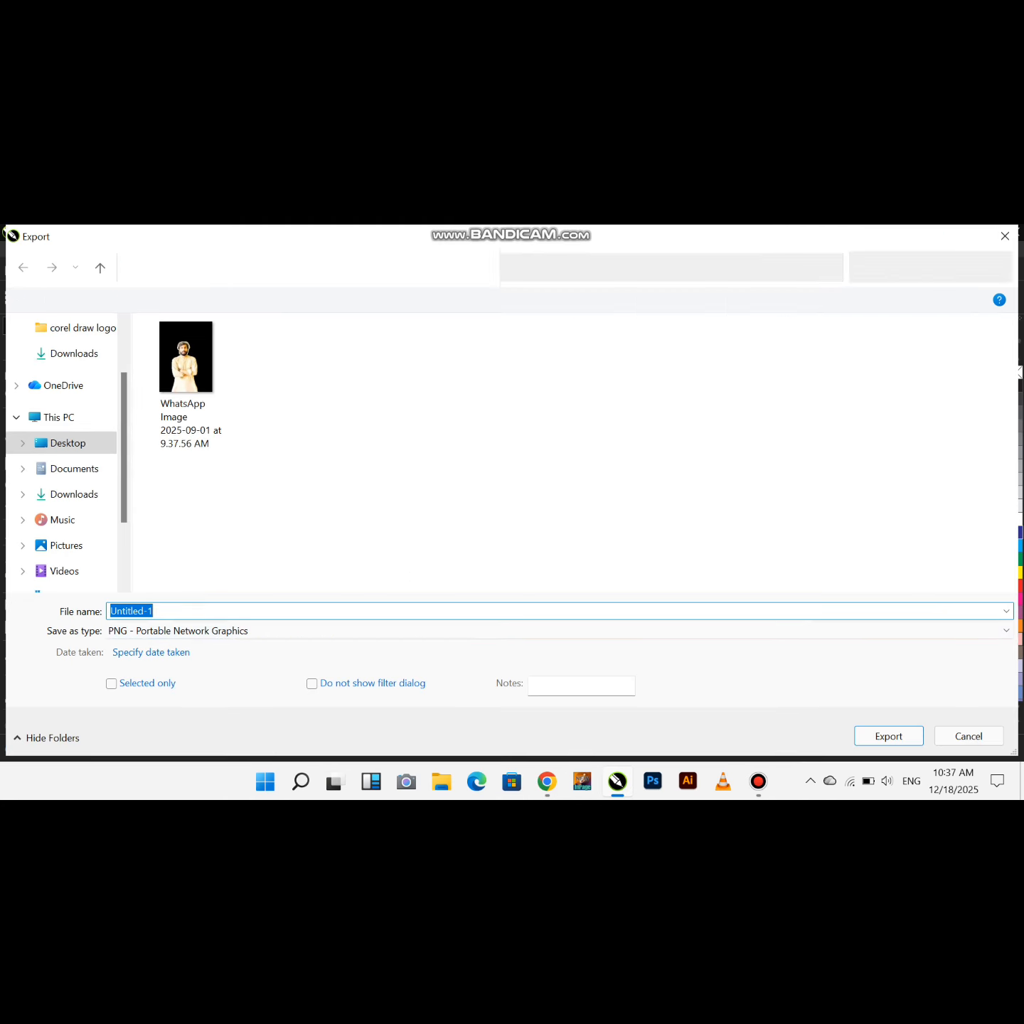
{"action": "left_click", "coordinate": [558, 630]}
{"action": "left_click", "coordinate": [119, 630]}
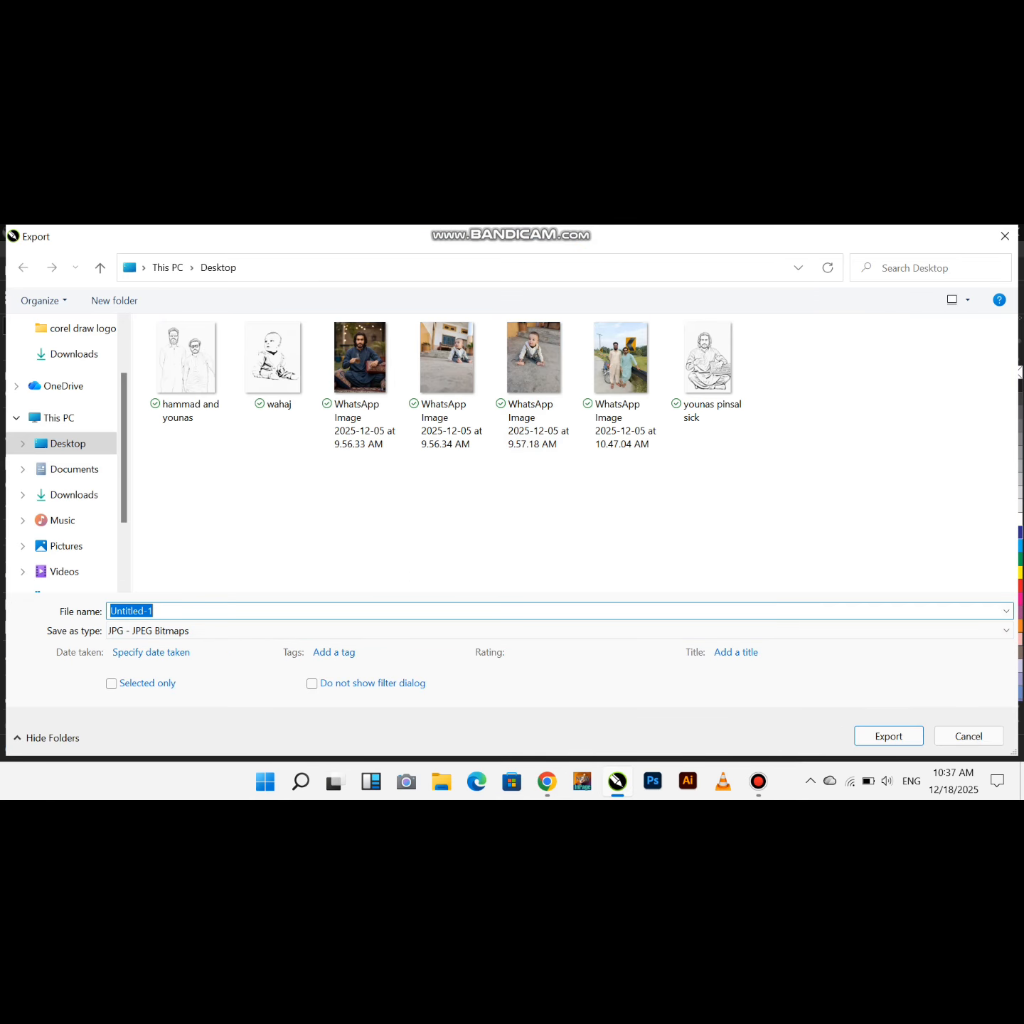
{"action": "key", "text": "Return"}
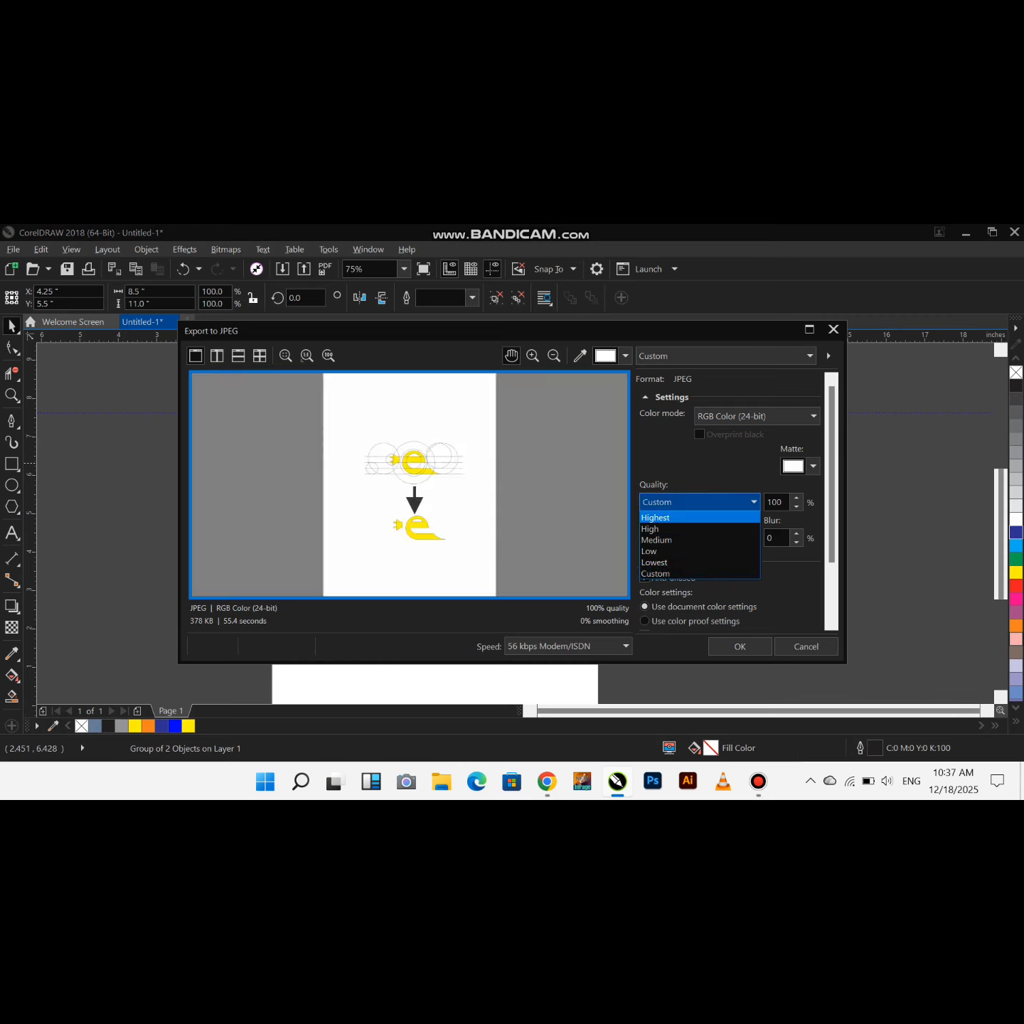
{"action": "key", "text": "Return"}
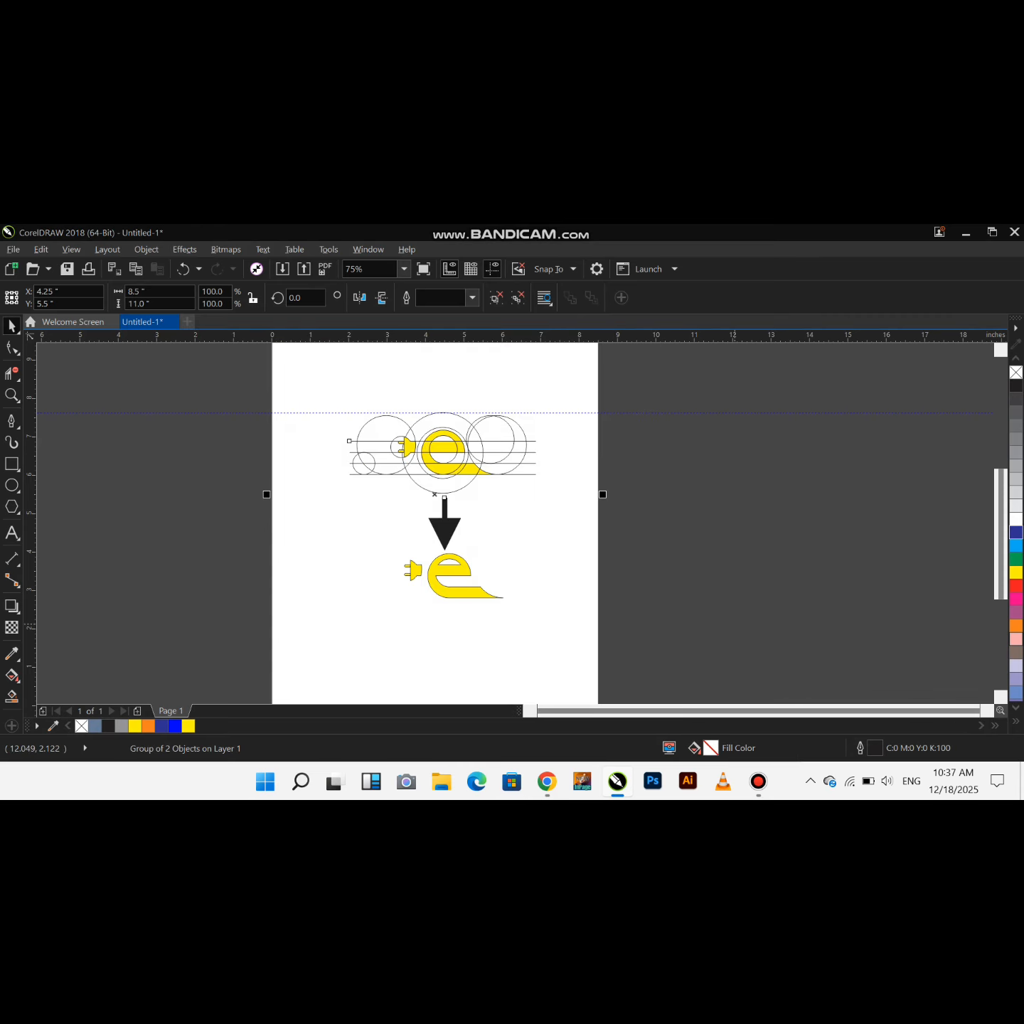